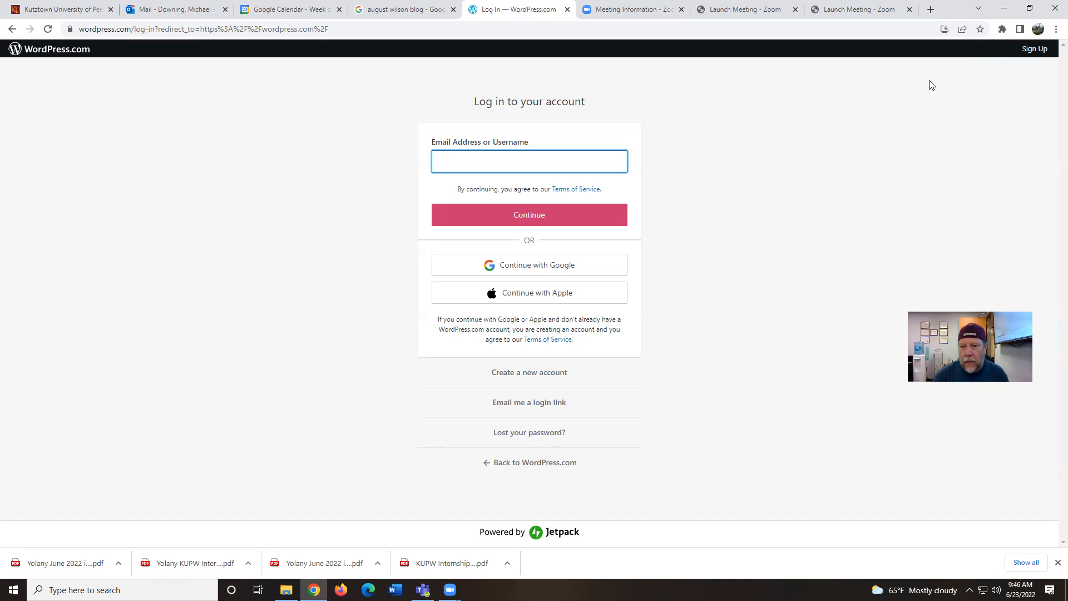
Start a new WordPress.com account, fill in the suggested email address and type a username
left_click(539, 376)
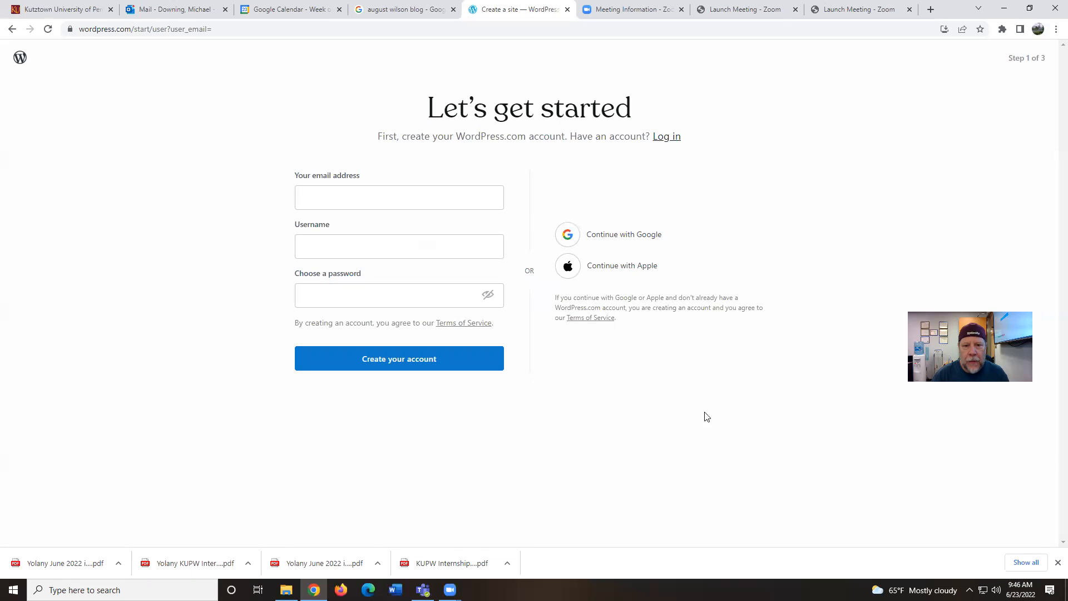
left_click(462, 201)
left_click(415, 222)
left_click(413, 242)
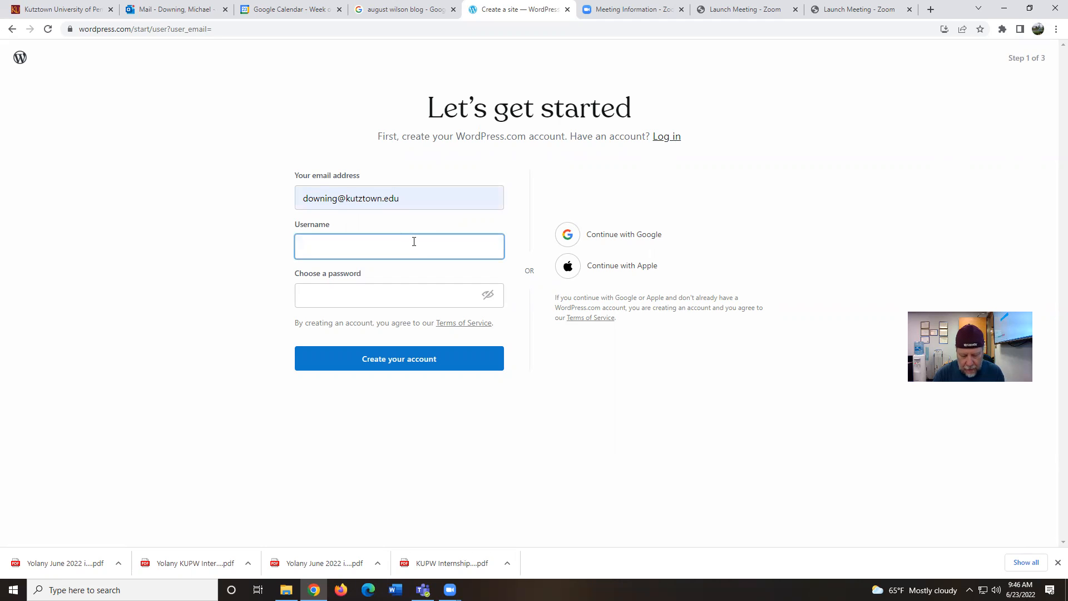
Replace the email with a different address and return to the username field
key("shift+Tab")
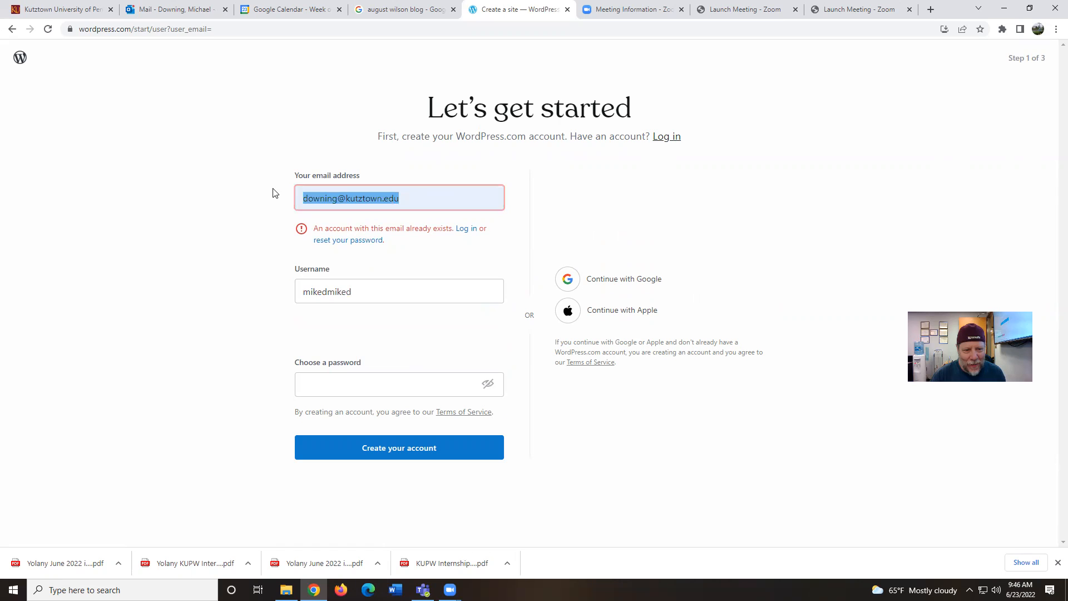
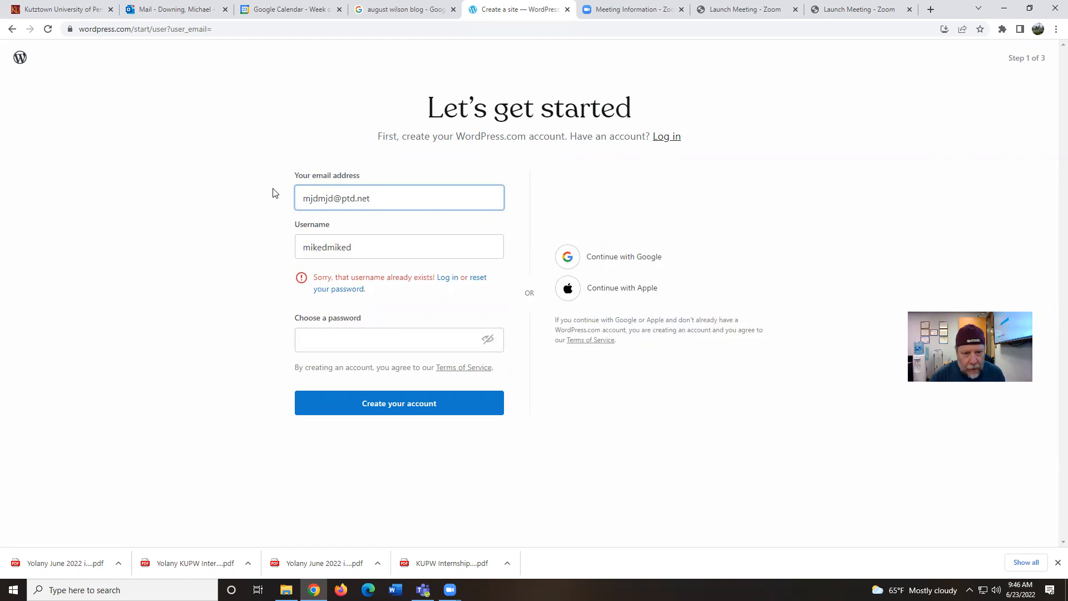
left_click(375, 244)
double_click(363, 245)
left_click_drag(363, 245, 273, 241)
left_click(388, 305)
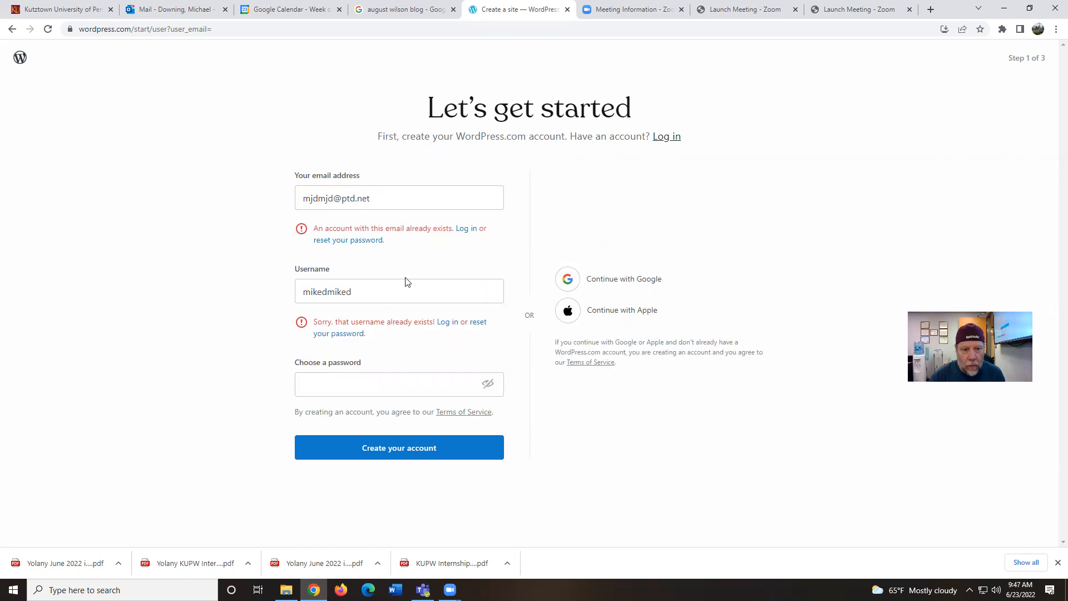
Replace the rejected email with another address and begin typing a new username
left_click(374, 201)
left_click_drag(374, 202, 172, 193)
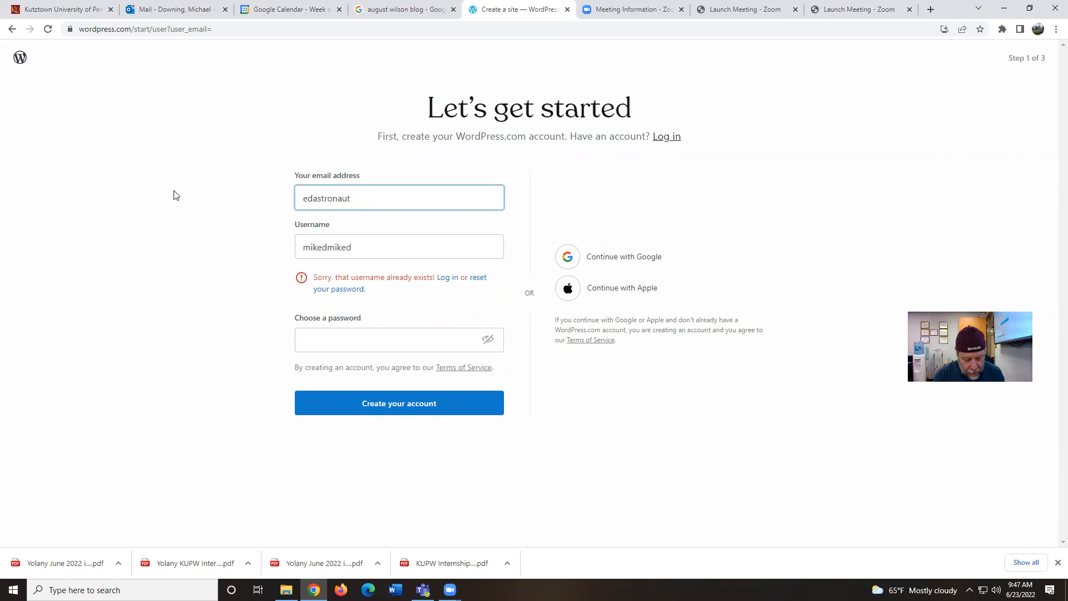
key("Tab")
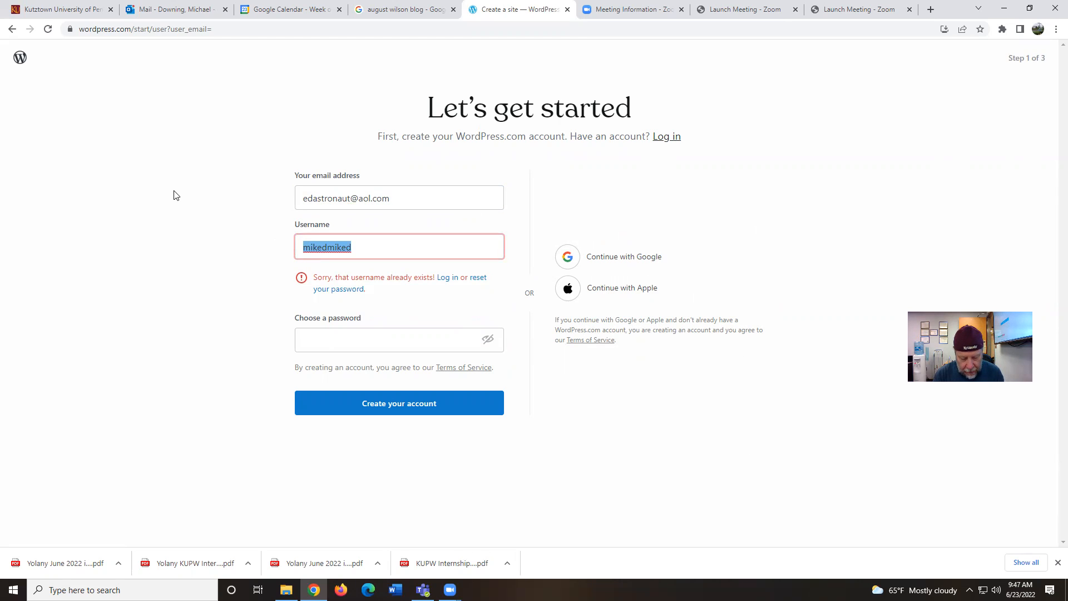
type("d")
key("BackSpace")
type("drdku")
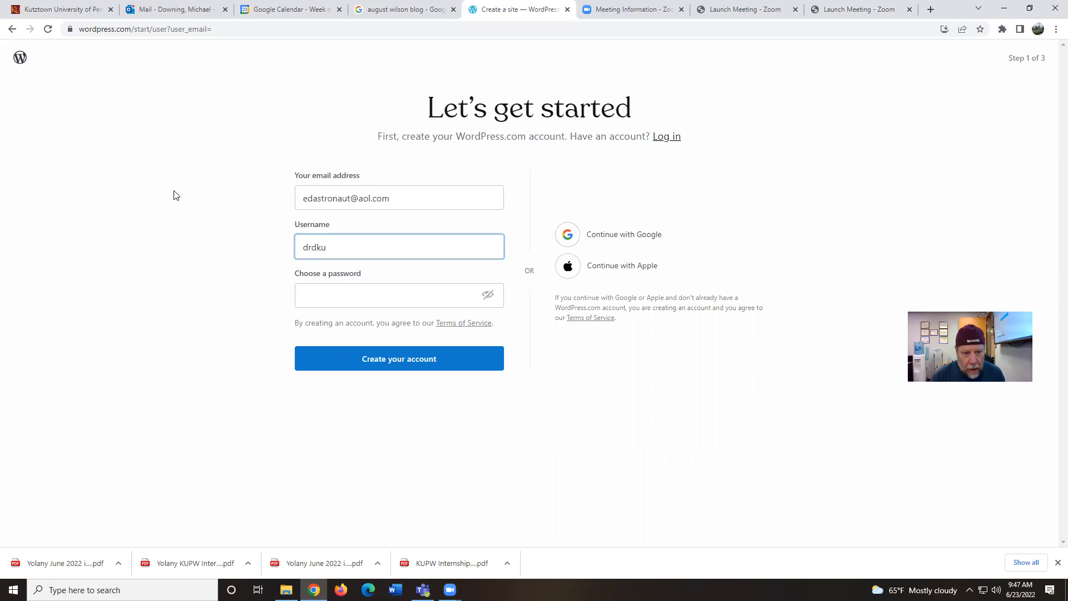
Replace the already-taken username with a new, available username
left_click(382, 296)
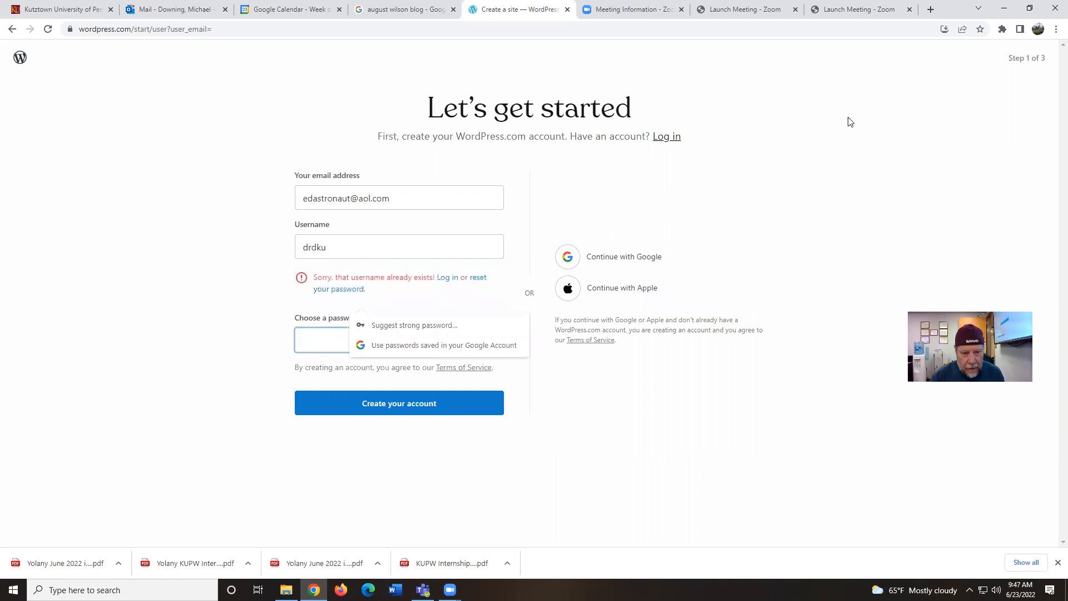
left_click_drag(368, 248, 220, 242)
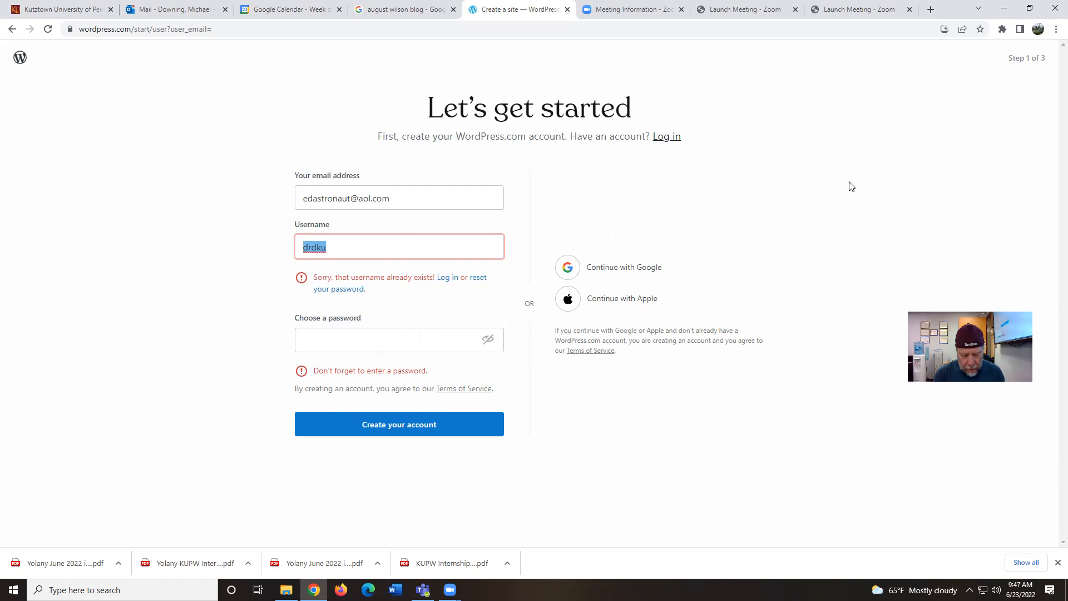
type("E")
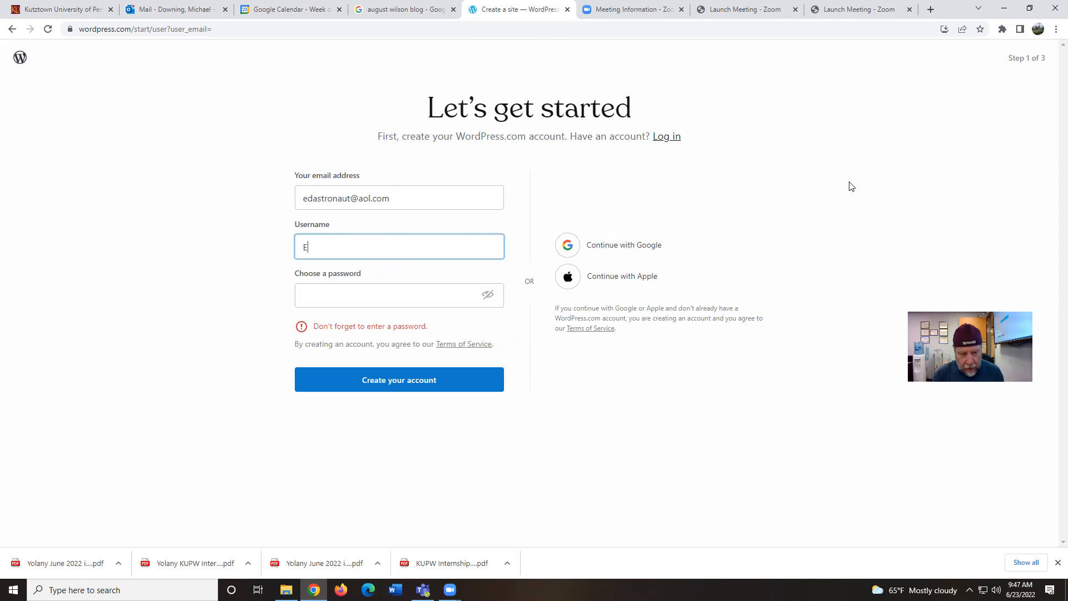
type("dastrn")
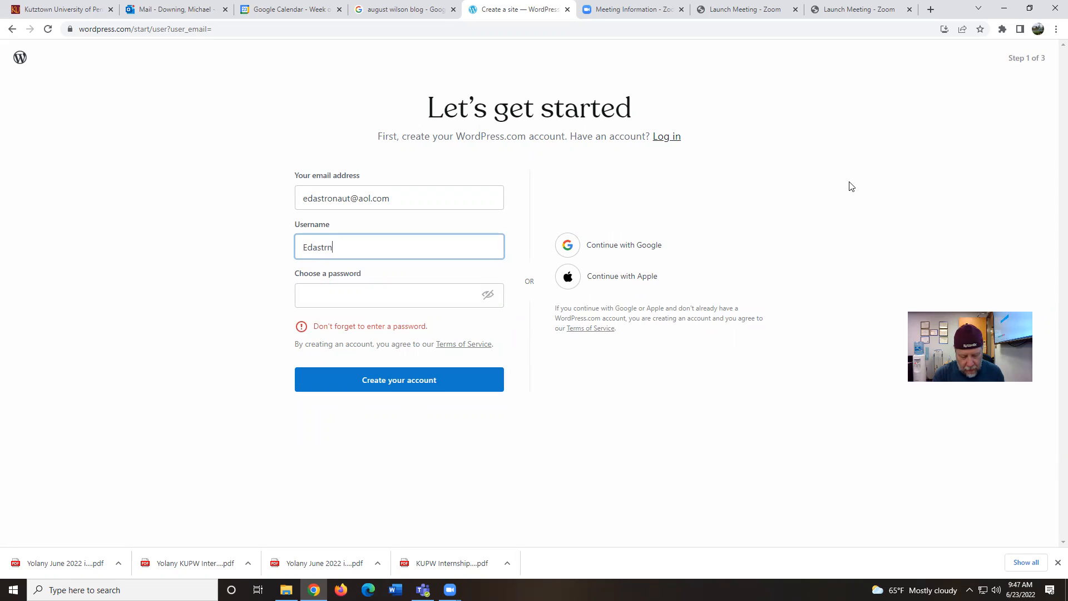
key("BackSpace")
type("onaut")
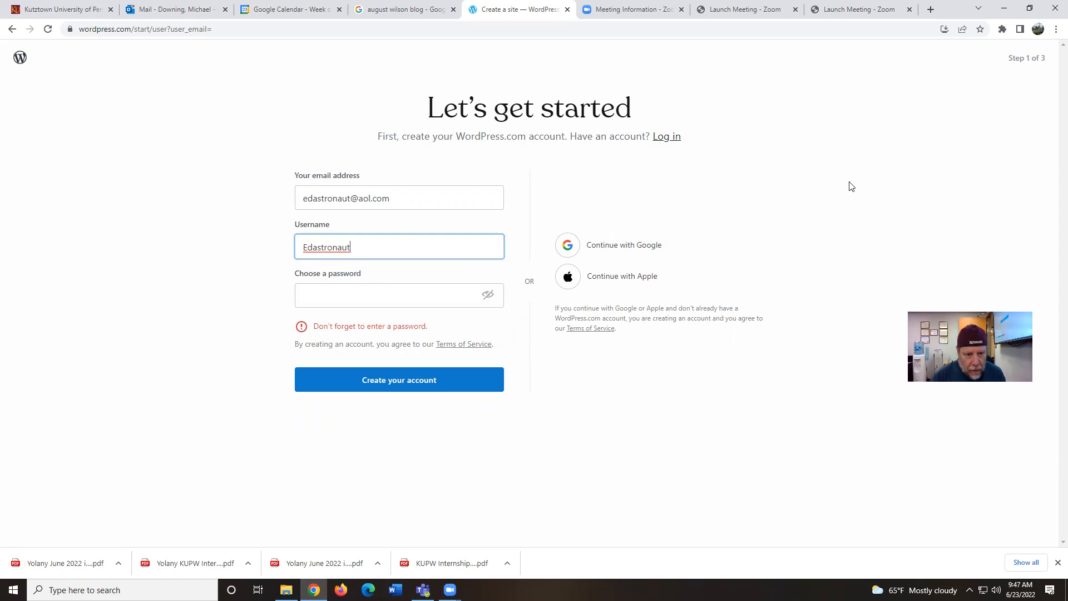
Enter the account password and dismiss the password suggestions
left_click(443, 302)
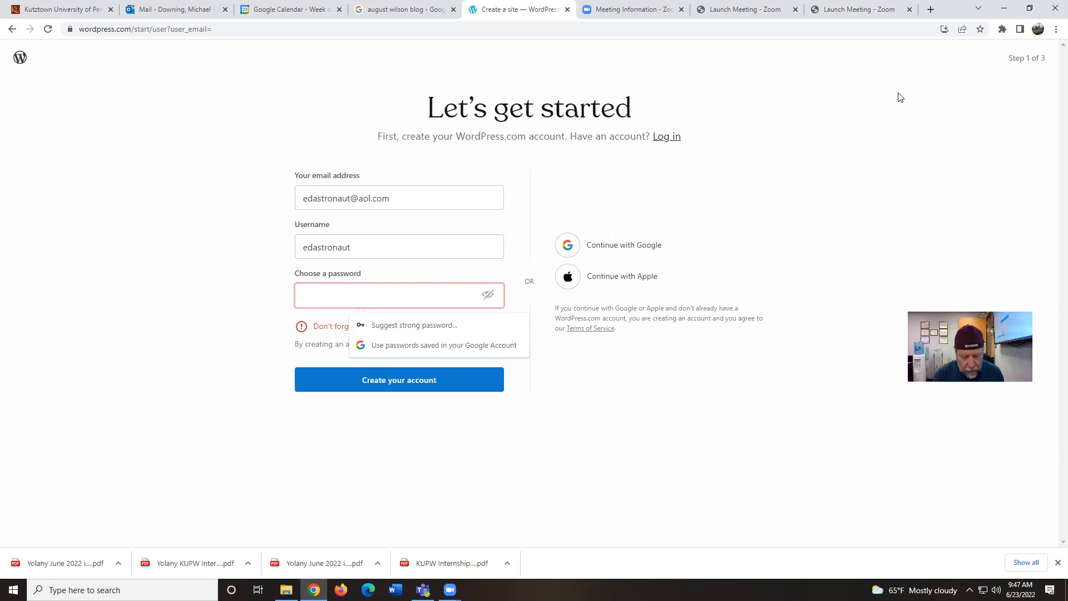
type("********")
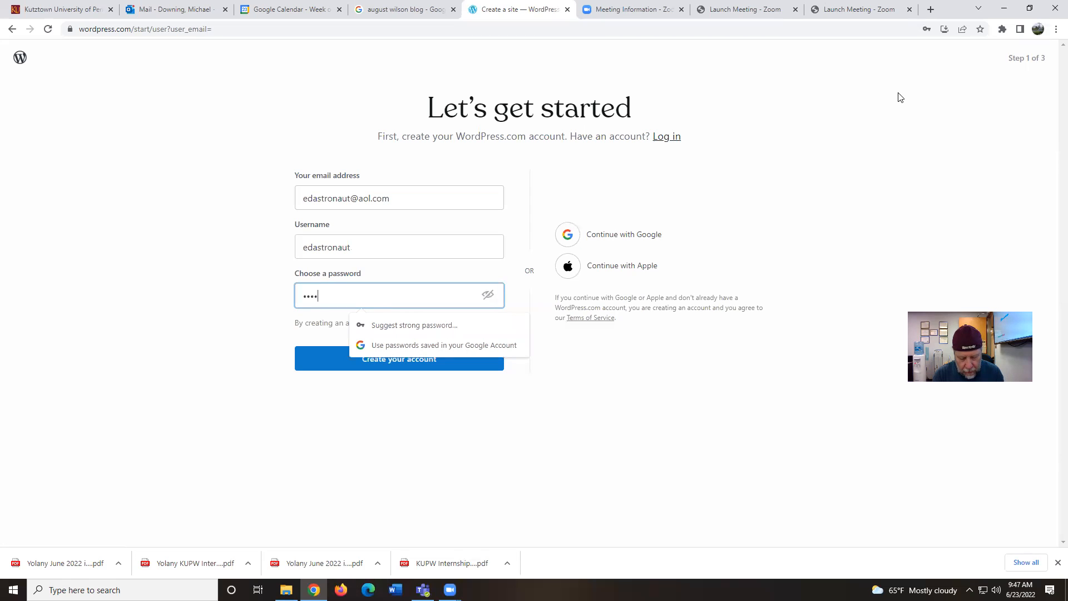
type("*******")
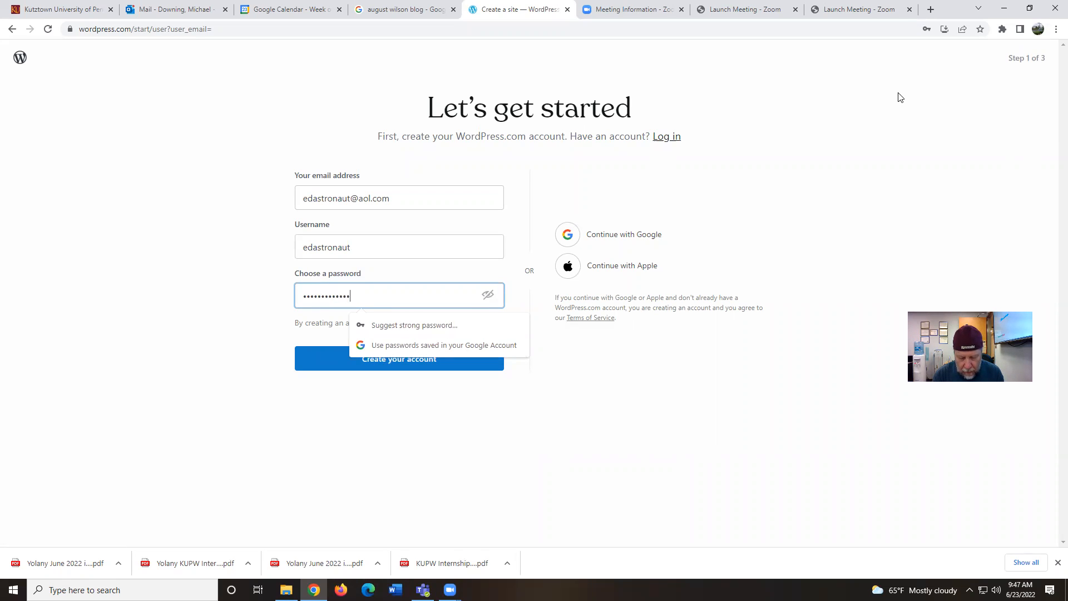
left_click(689, 416)
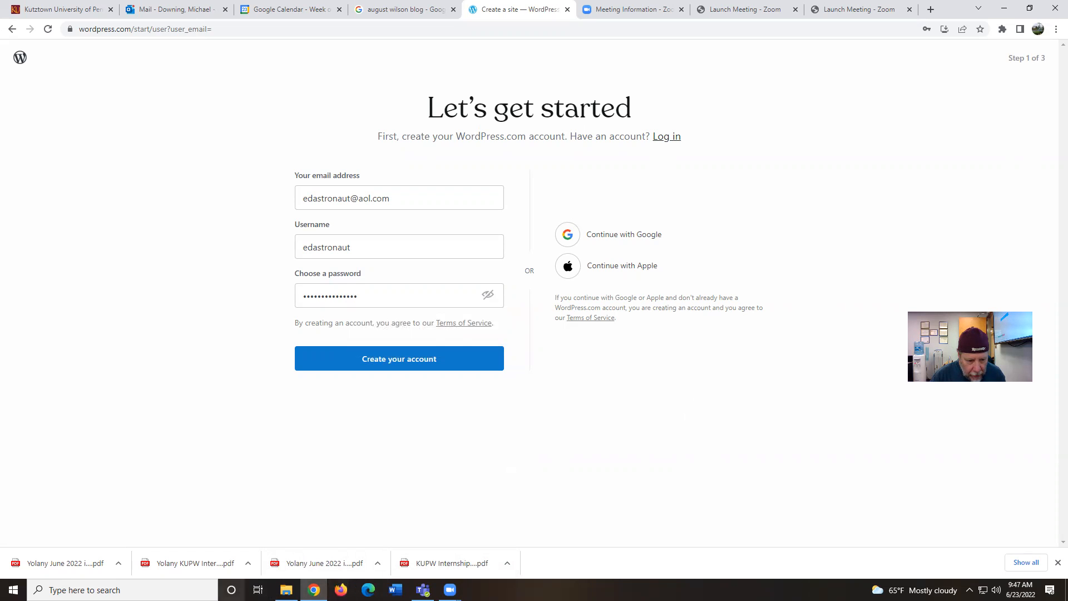
left_click(111, 590)
Capture the completed sign-up page as a rectangle snip in Snipping Tool
type("snip")
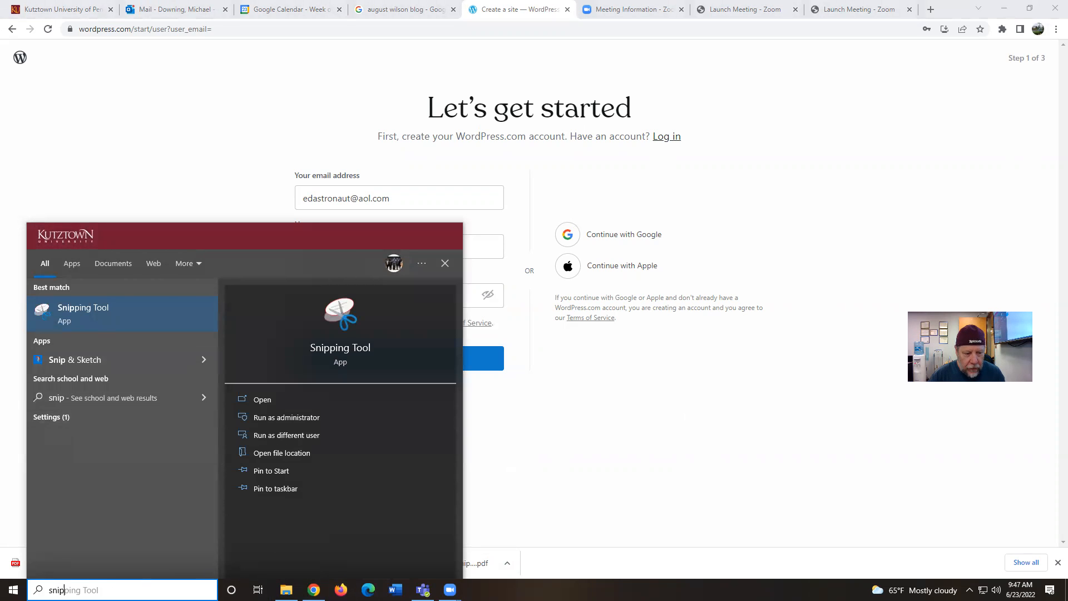
left_click(95, 324)
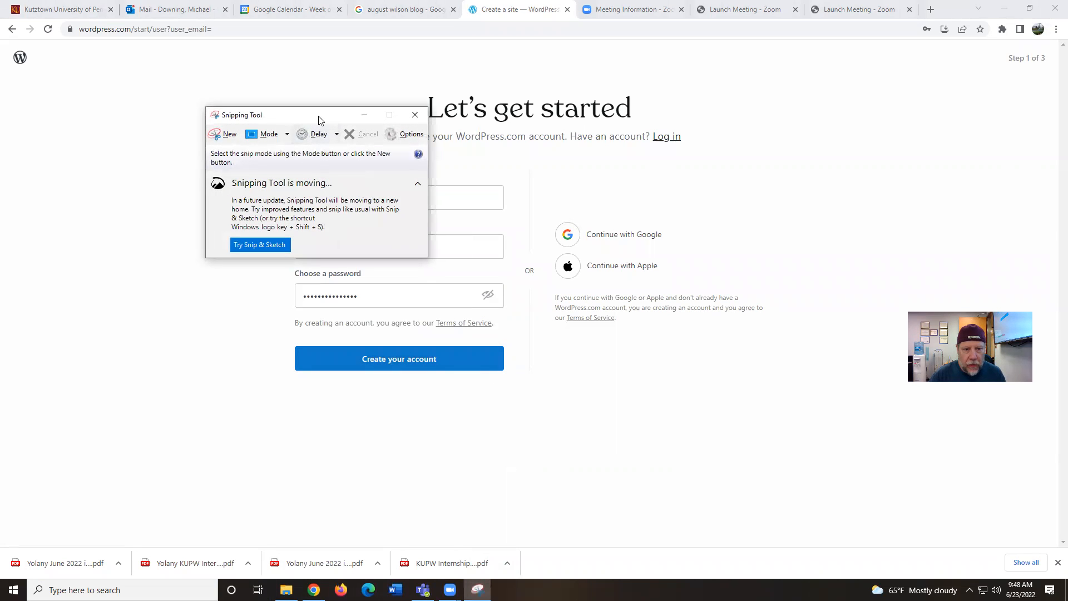
left_click_drag(319, 120, 936, 86)
left_click(839, 101)
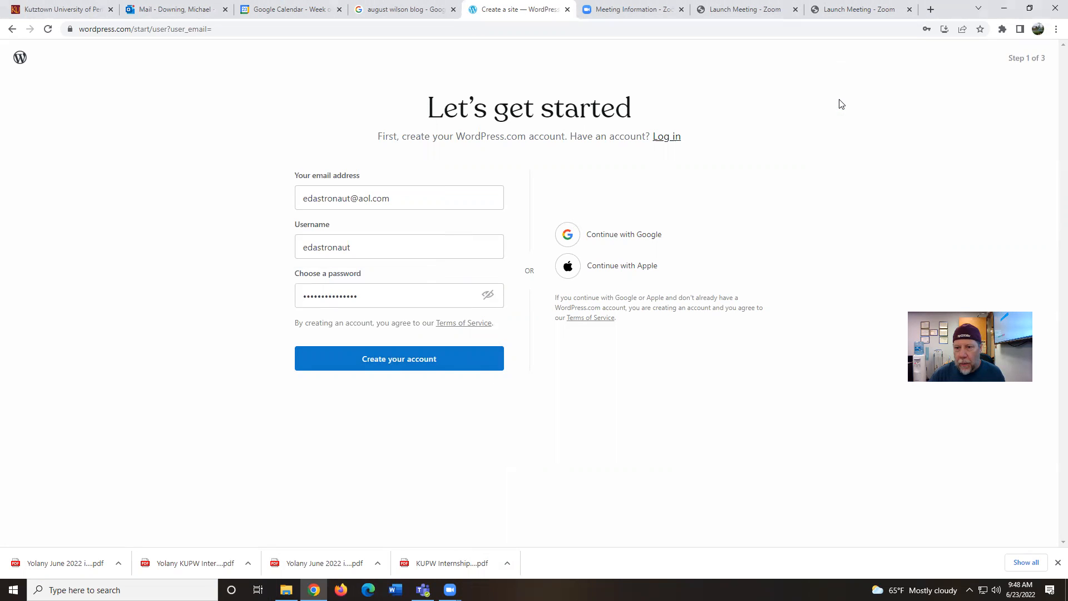
left_click_drag(240, 59, 785, 441)
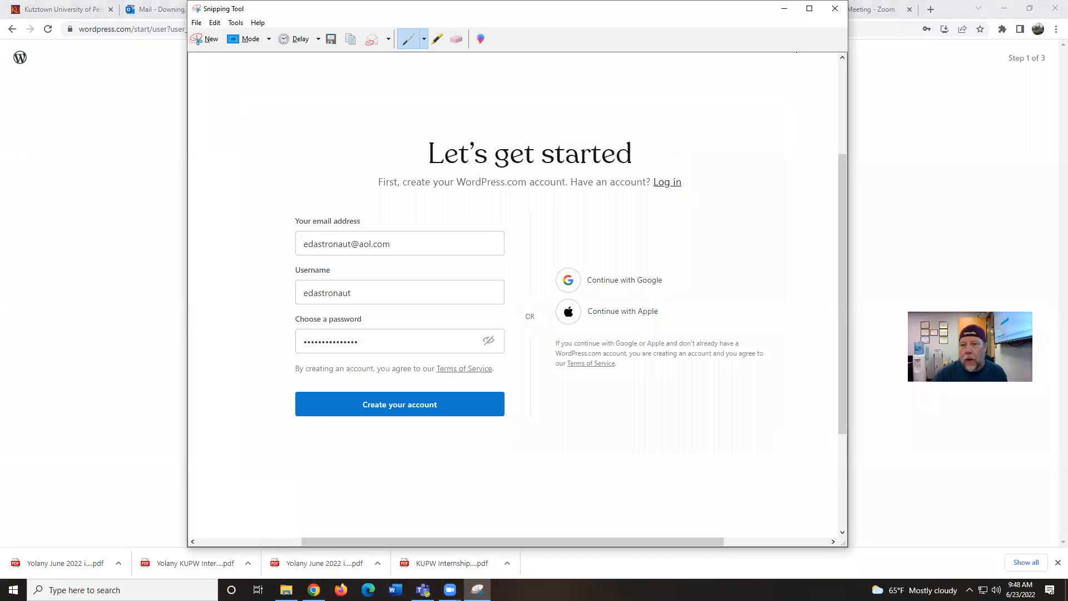
left_click(785, 9)
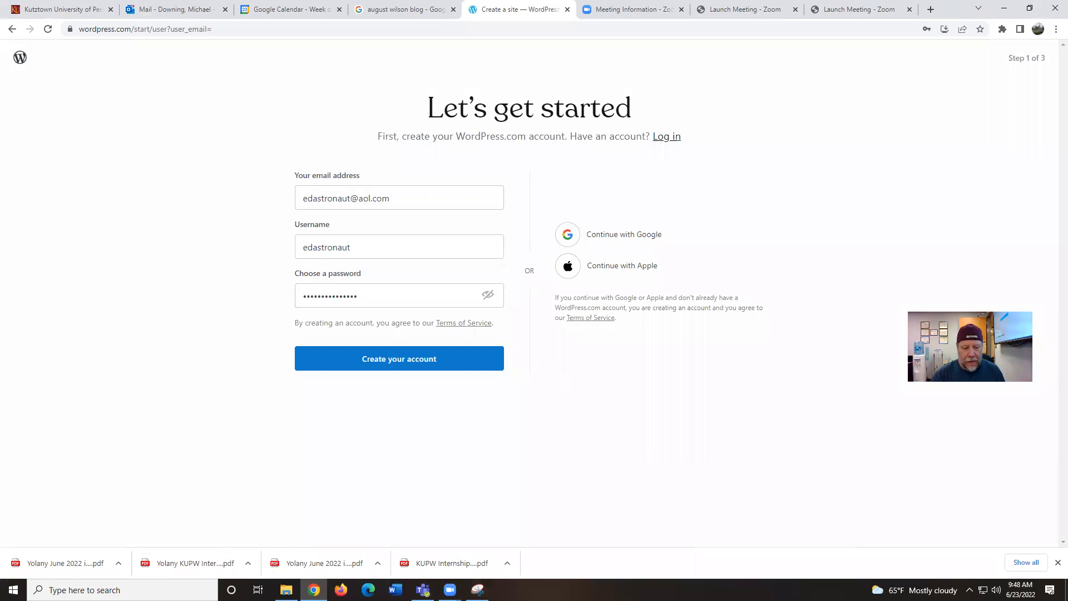
Paste the sign-up screenshot into a new blank Word document, then minimize Word
left_click(396, 590)
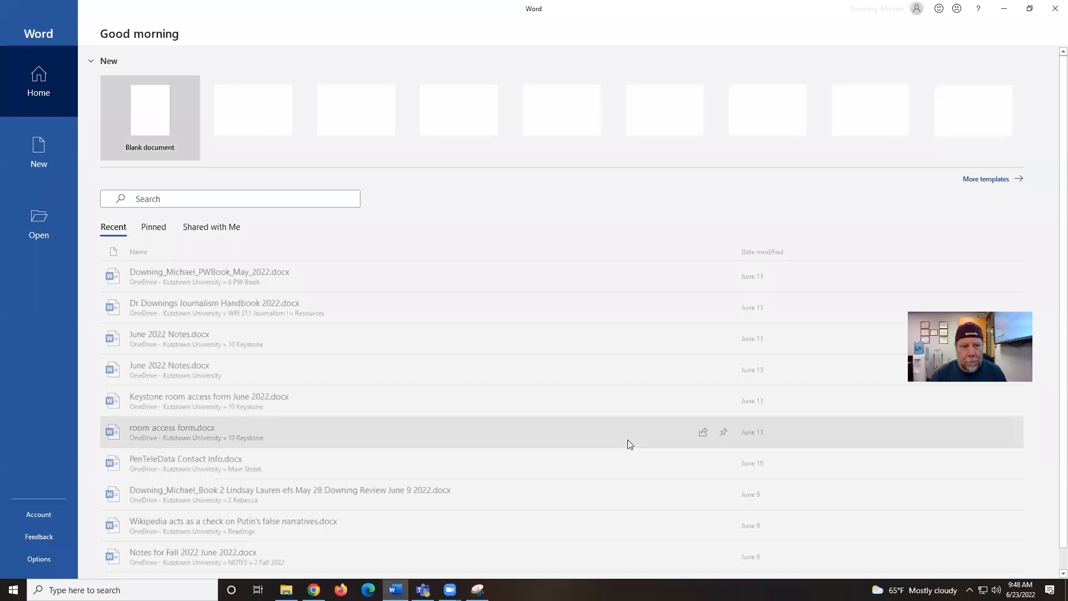
left_click(139, 120)
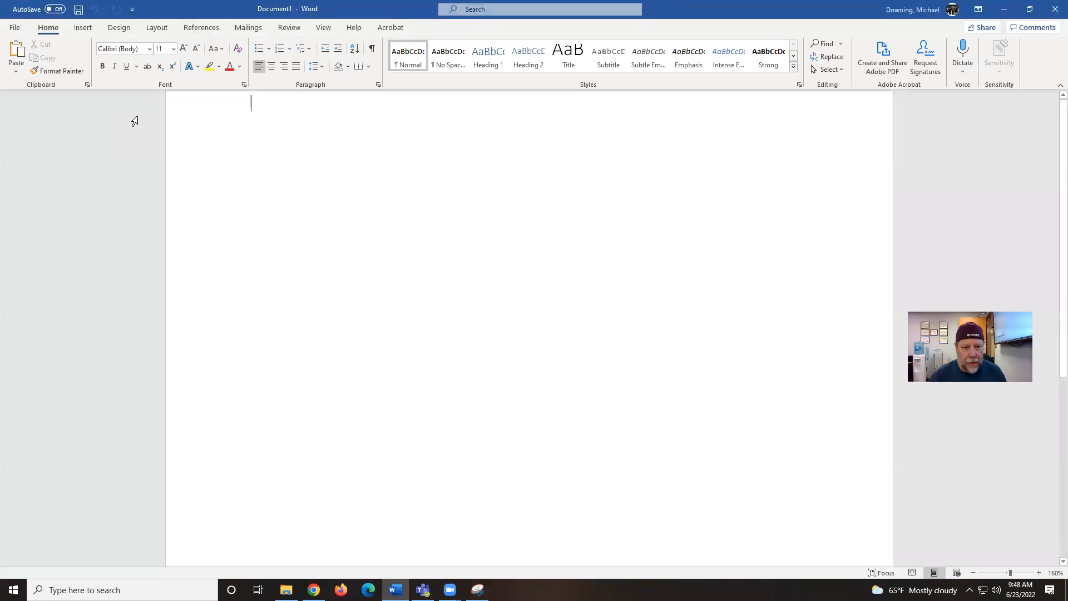
key("ctrl+v")
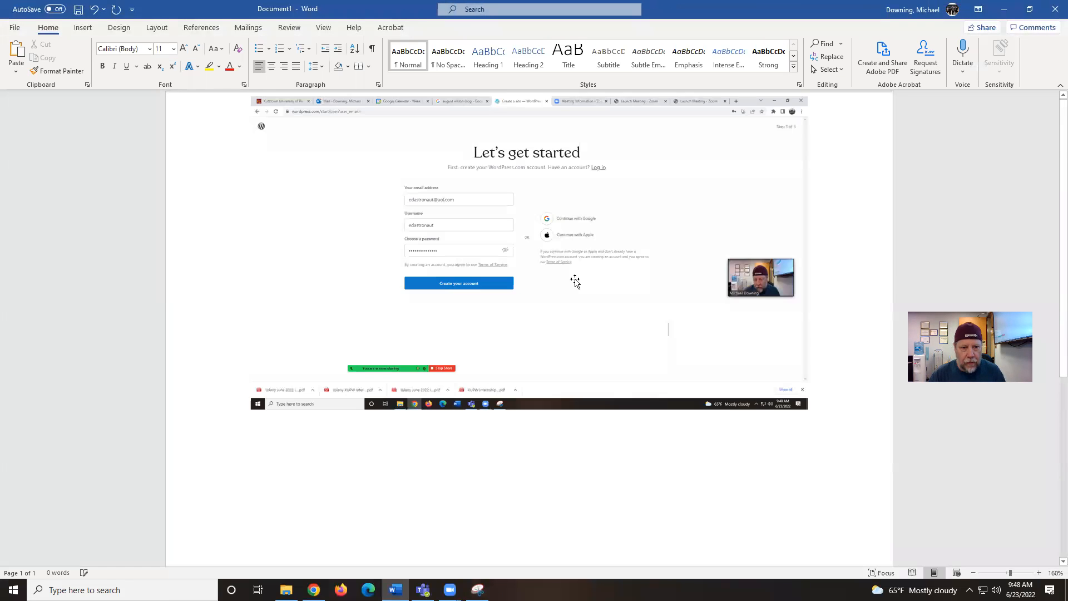
scroll(623, 286, "down", 2)
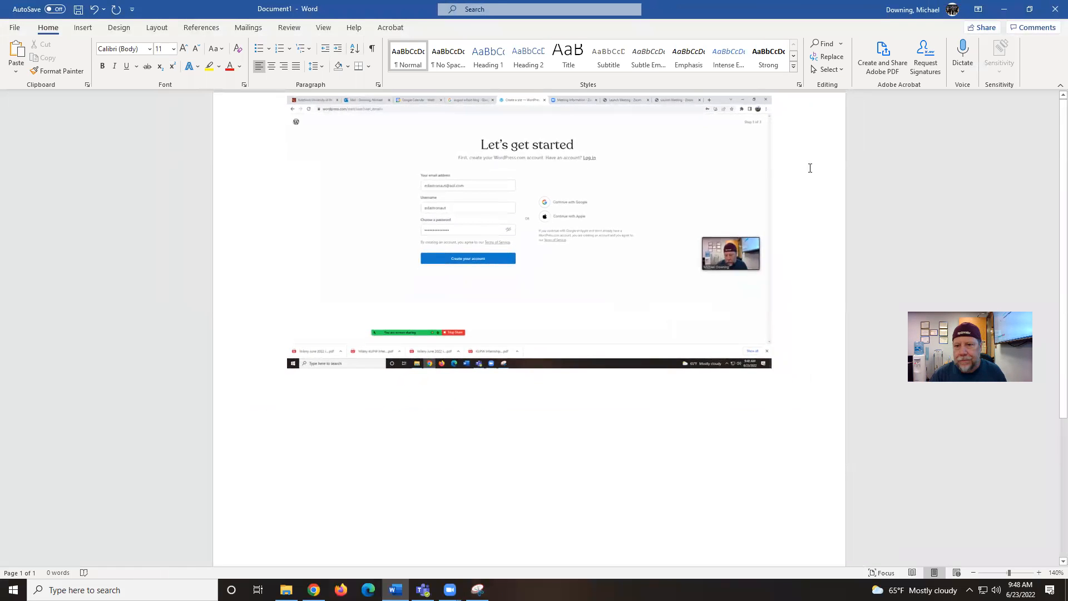
scroll(776, 268, "up", 9)
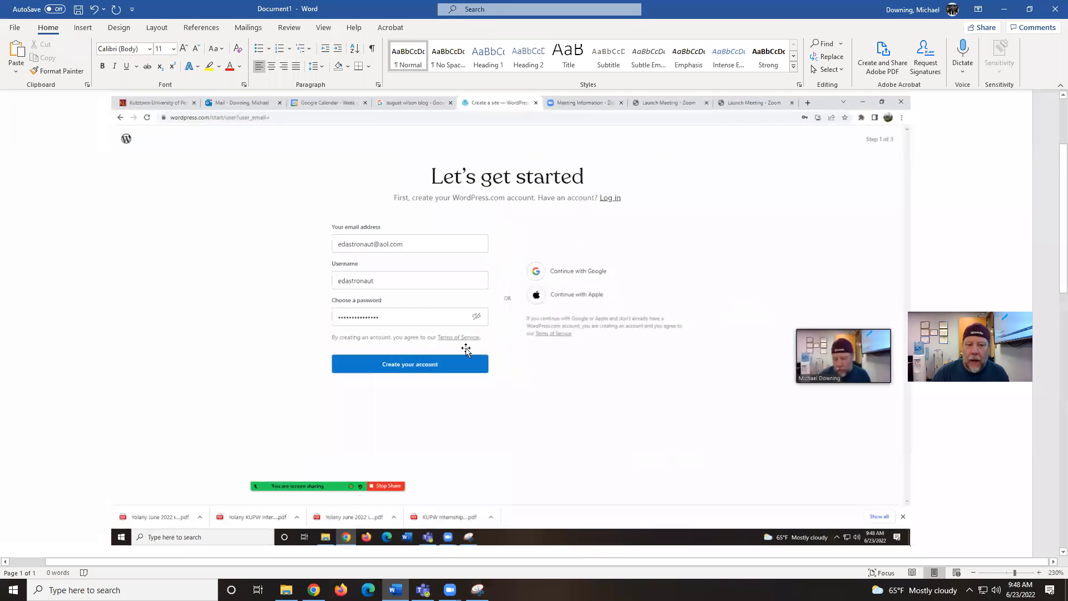
left_click(1005, 9)
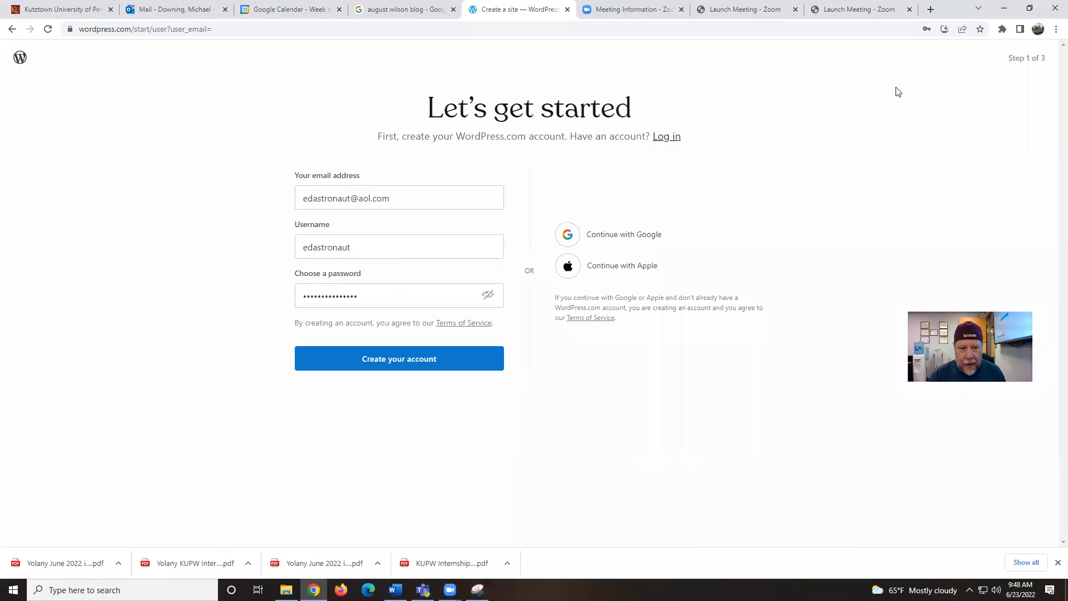
Create the account, decline saving the password, and search domains for 'keystones'
left_click(397, 359)
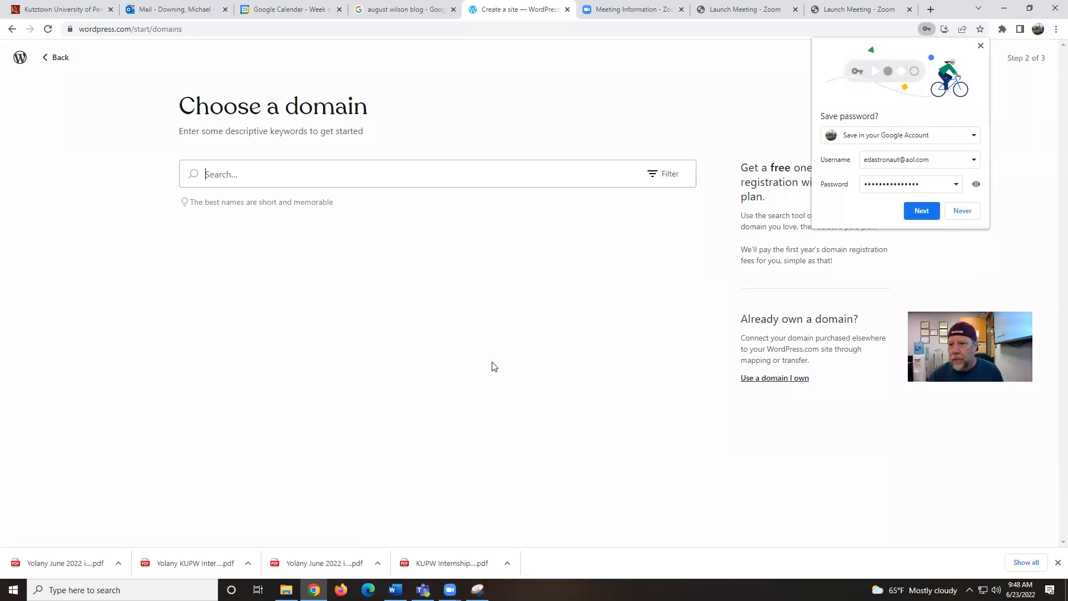
left_click(962, 211)
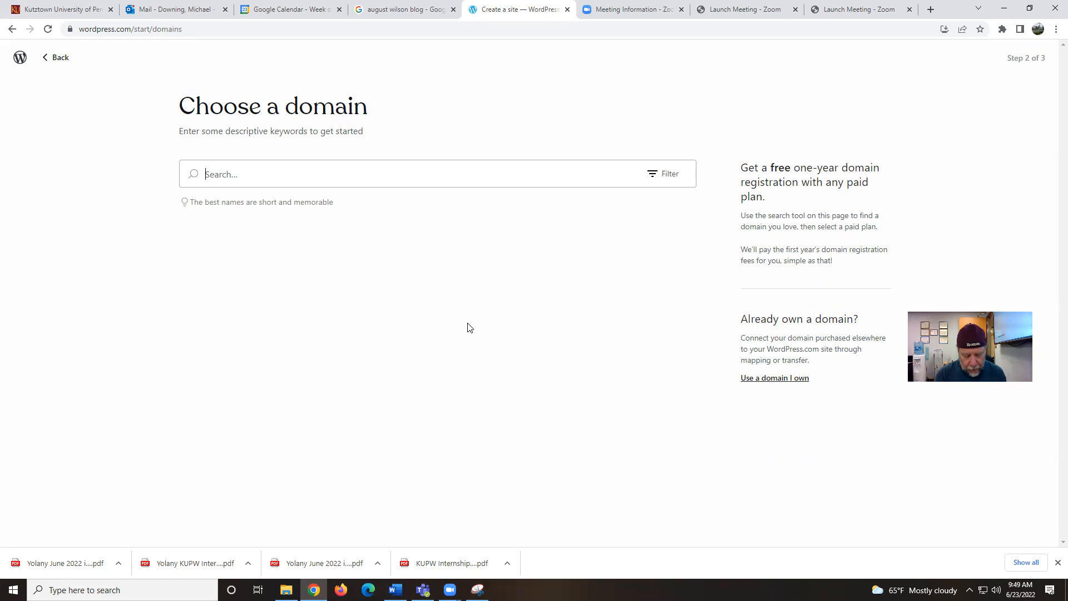
type("keystones")
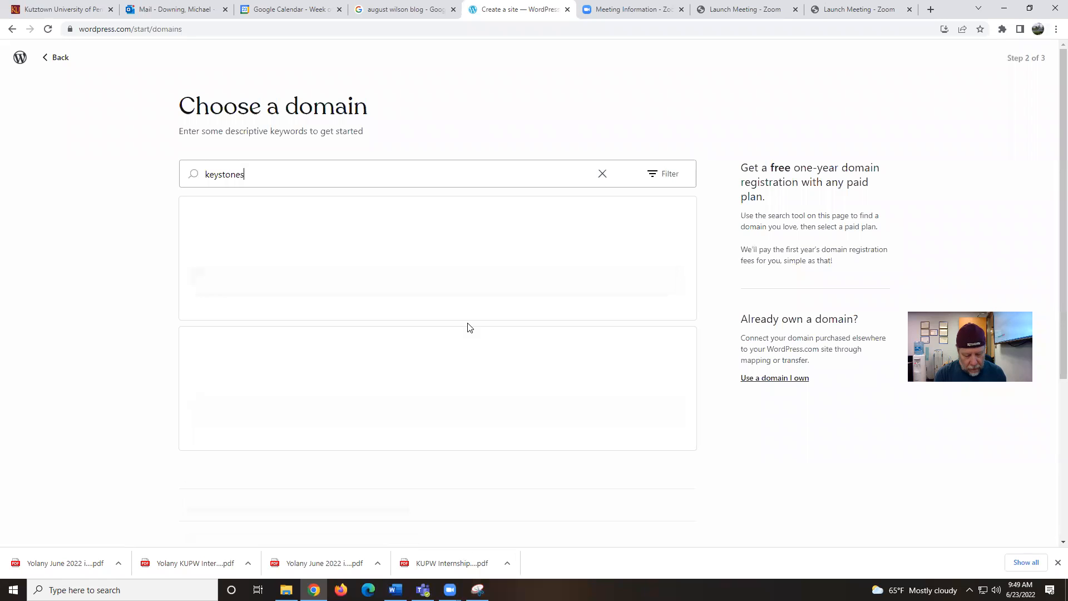
Search domains for 'keystonetraining' and browse all suggestions, including the extra results
key("BackSpace")
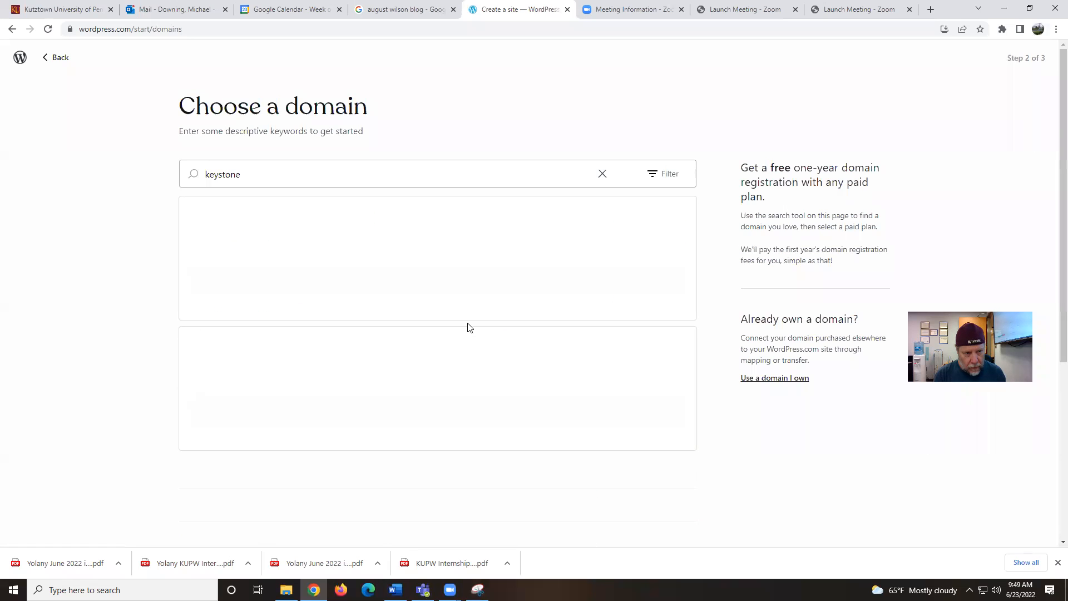
type("training")
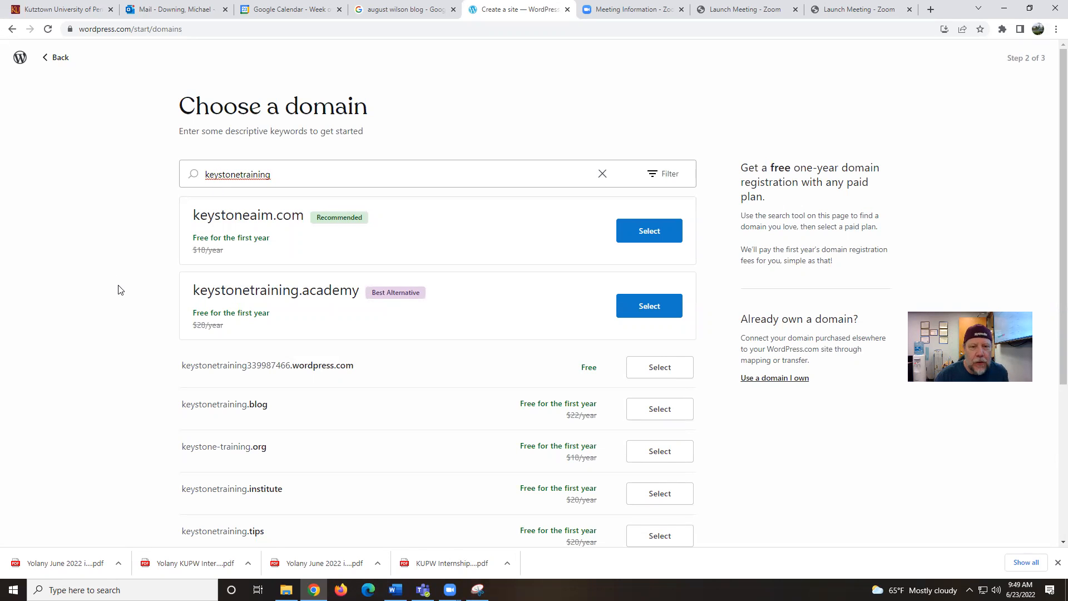
scroll(119, 289, "down", 3)
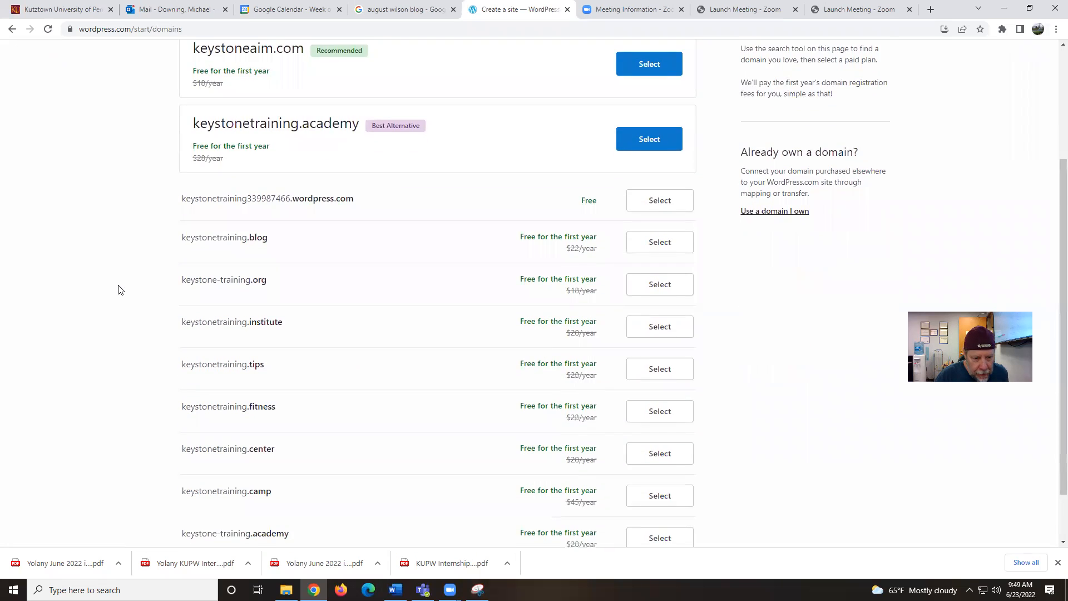
scroll(118, 289, "down", 1)
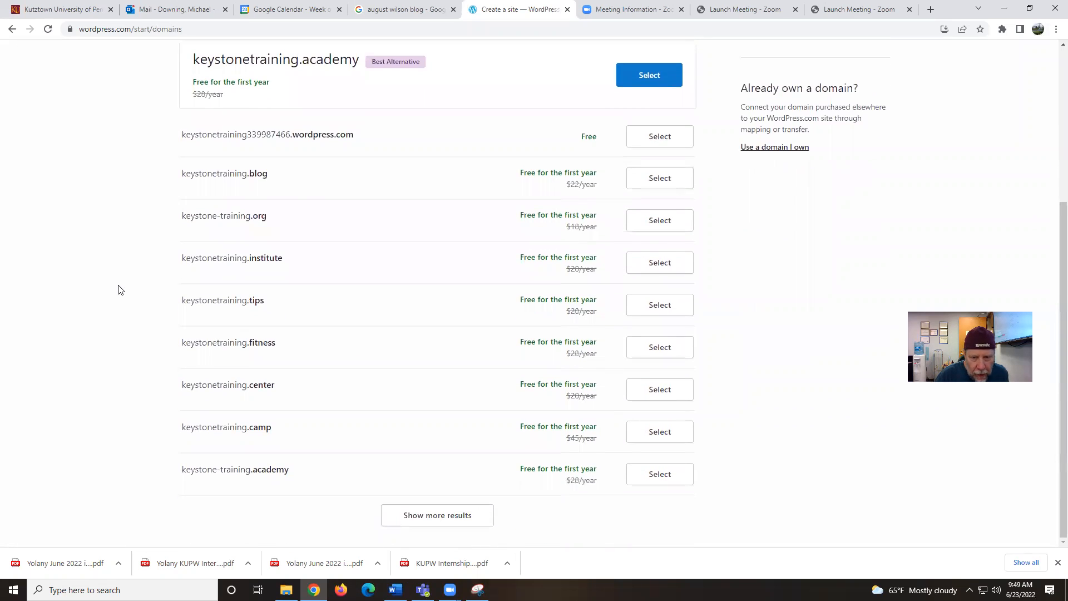
scroll(118, 290, "up", 1)
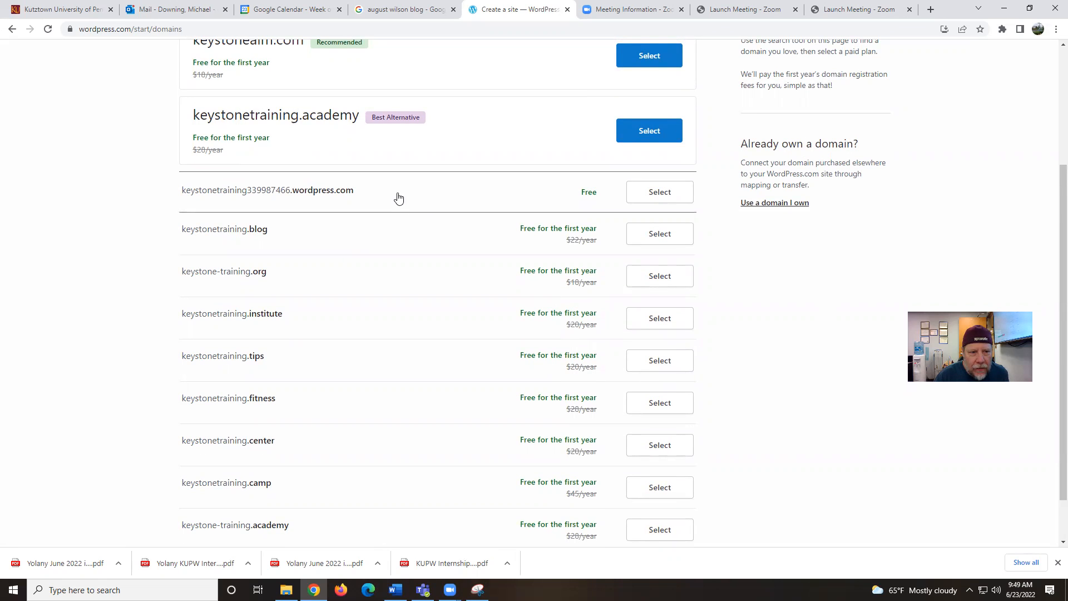
scroll(493, 331, "down", 1)
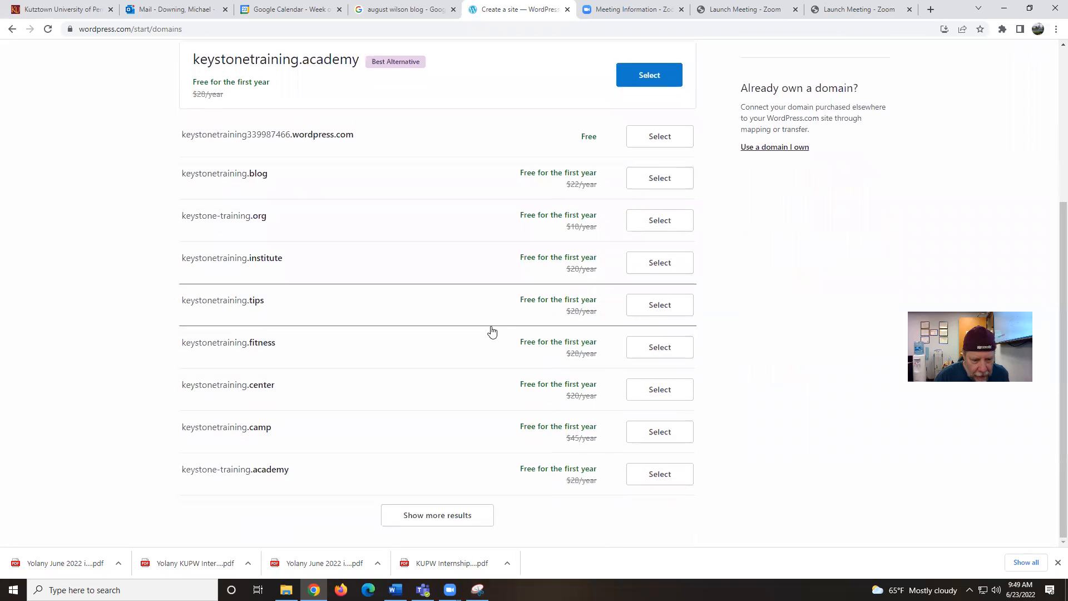
left_click(466, 515)
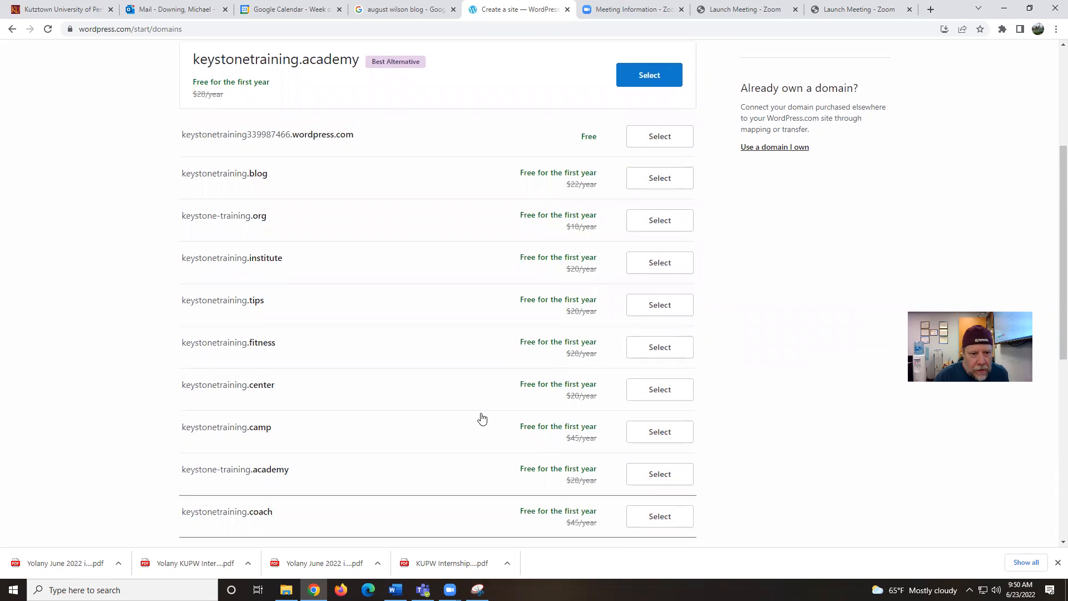
scroll(818, 419, "down", 7)
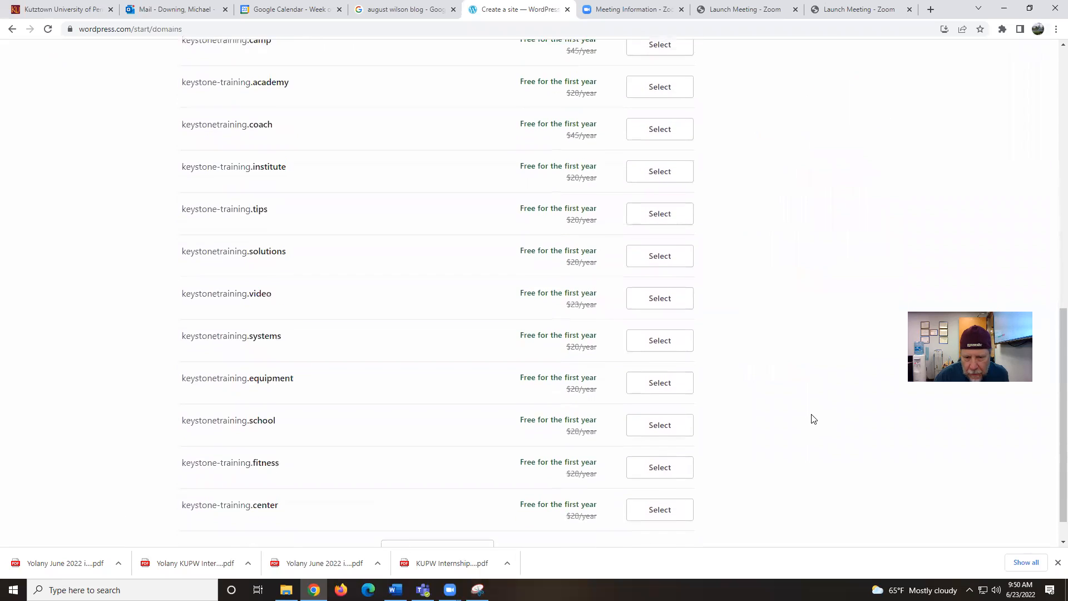
scroll(813, 418, "down", 1)
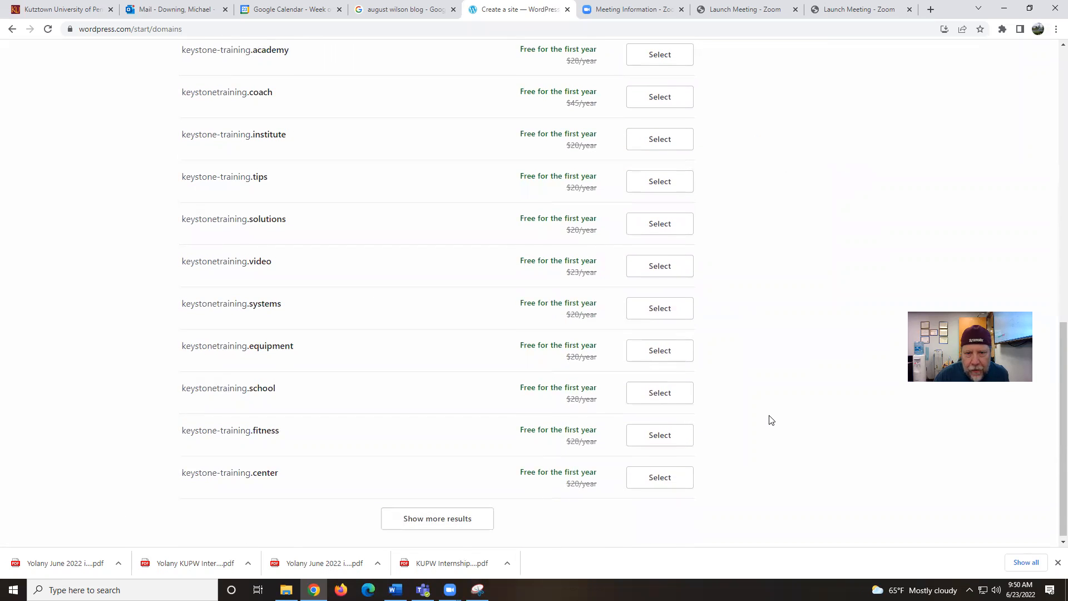
scroll(769, 419, "up", 9)
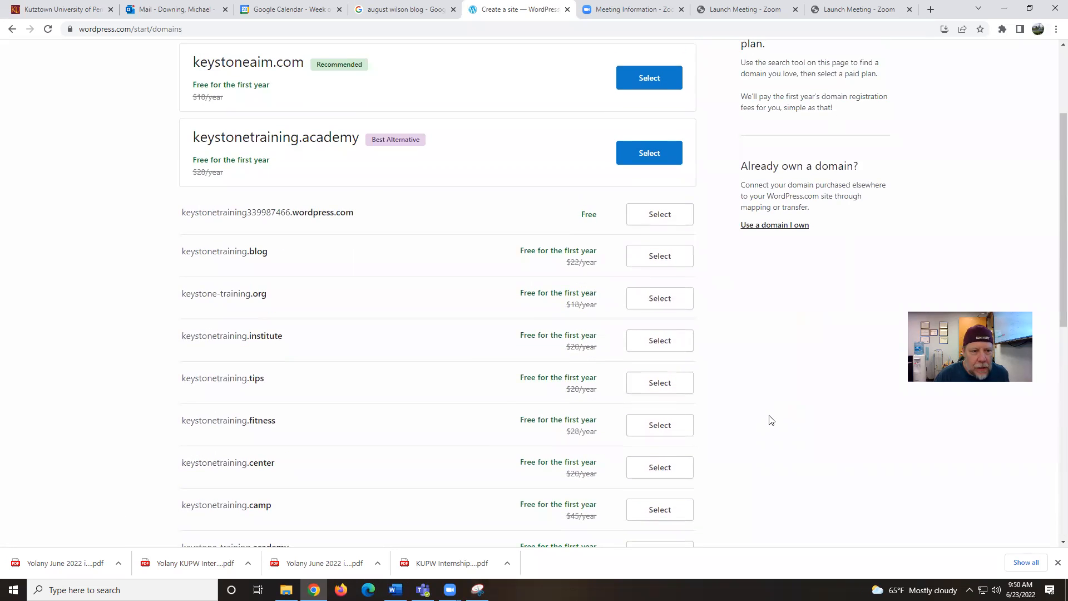
scroll(771, 420, "up", 1)
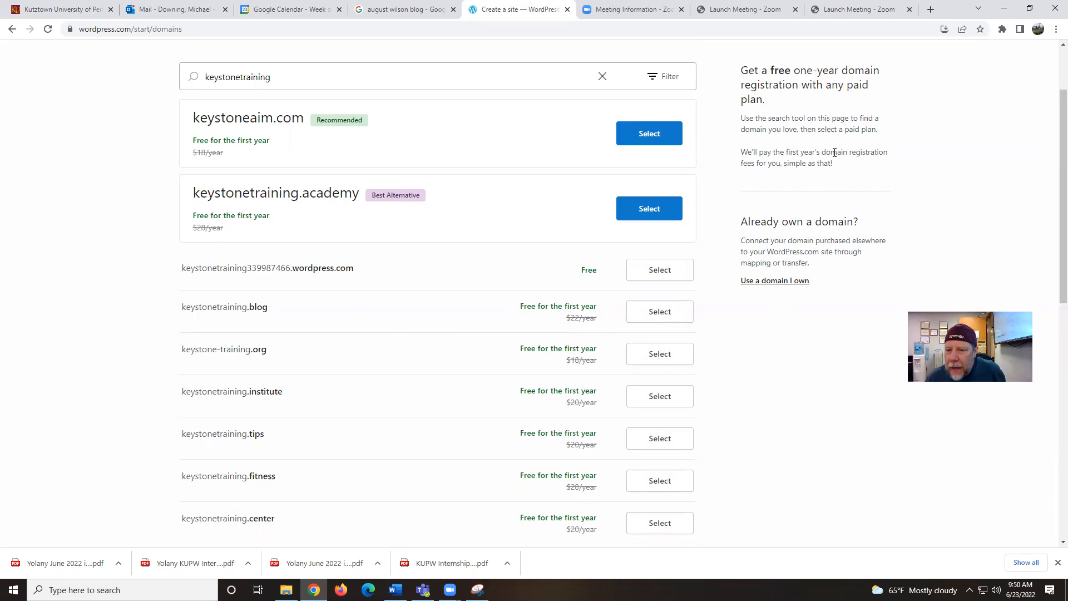
Take the free keystonetraining339987466.wordpress.com address and skip the paid plans for a free site
left_click(655, 278)
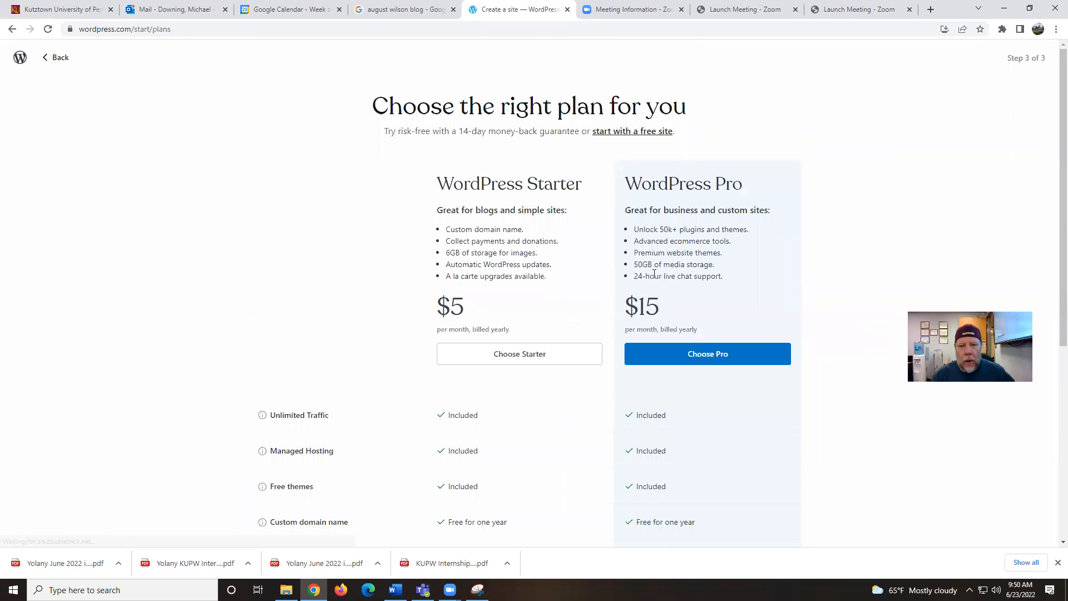
scroll(285, 293, "down", 1)
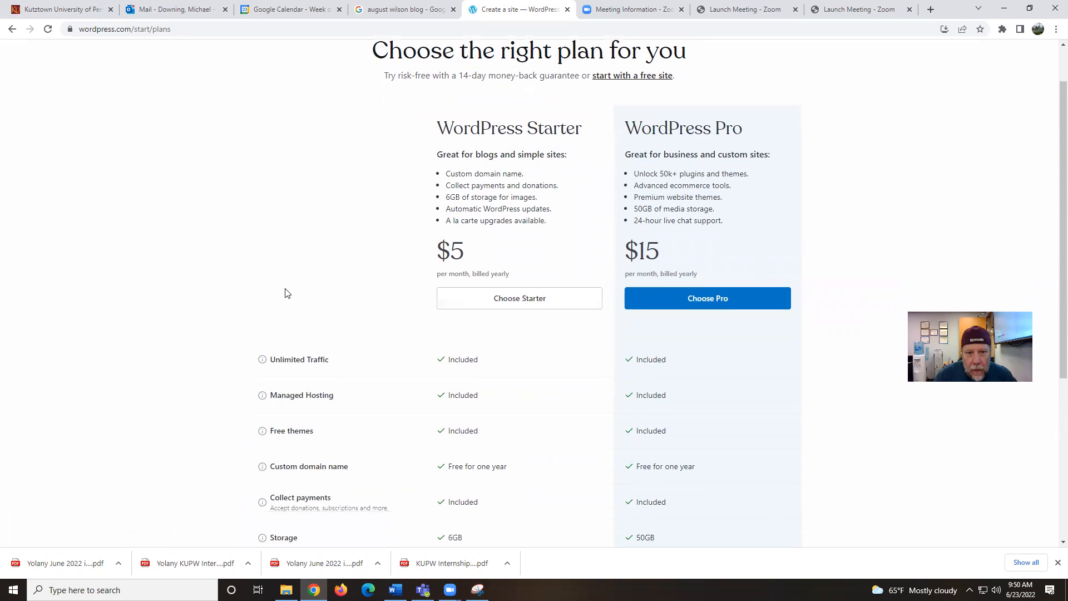
scroll(287, 293, "down", 5)
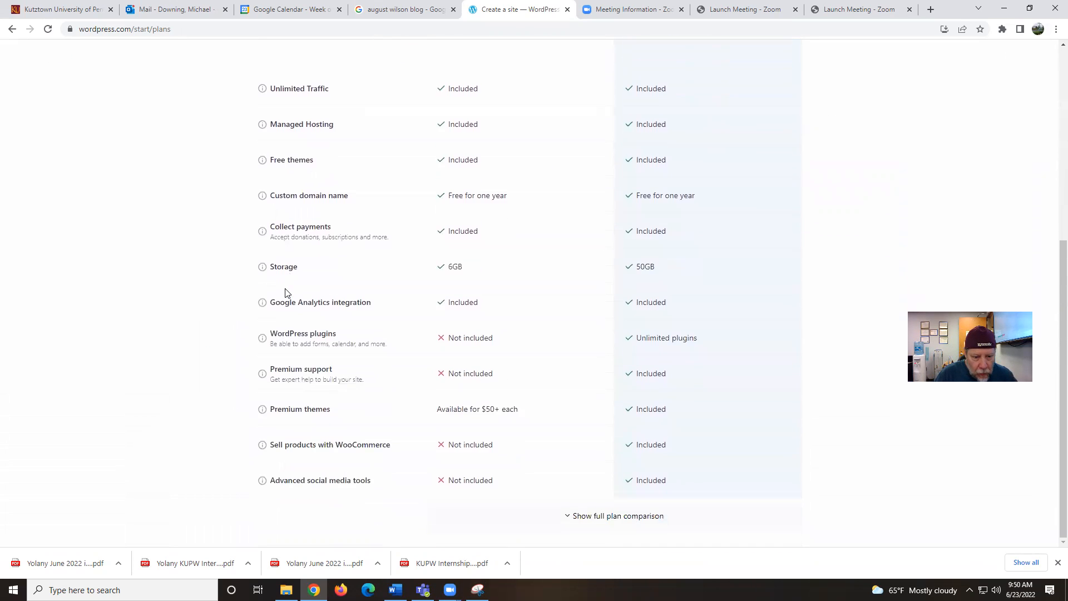
scroll(285, 293, "up", 6)
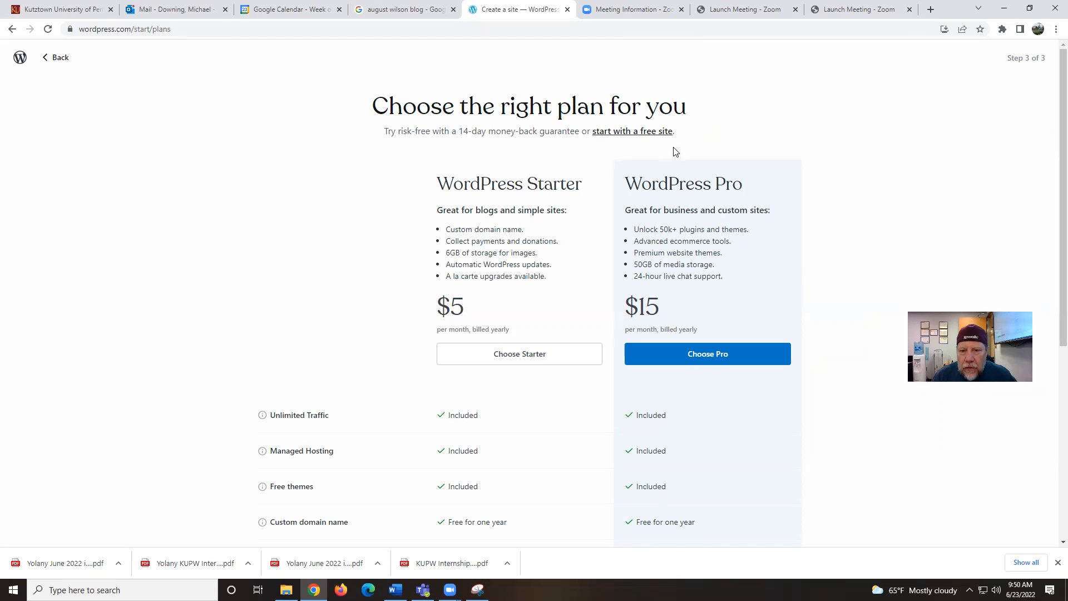
left_click(648, 133)
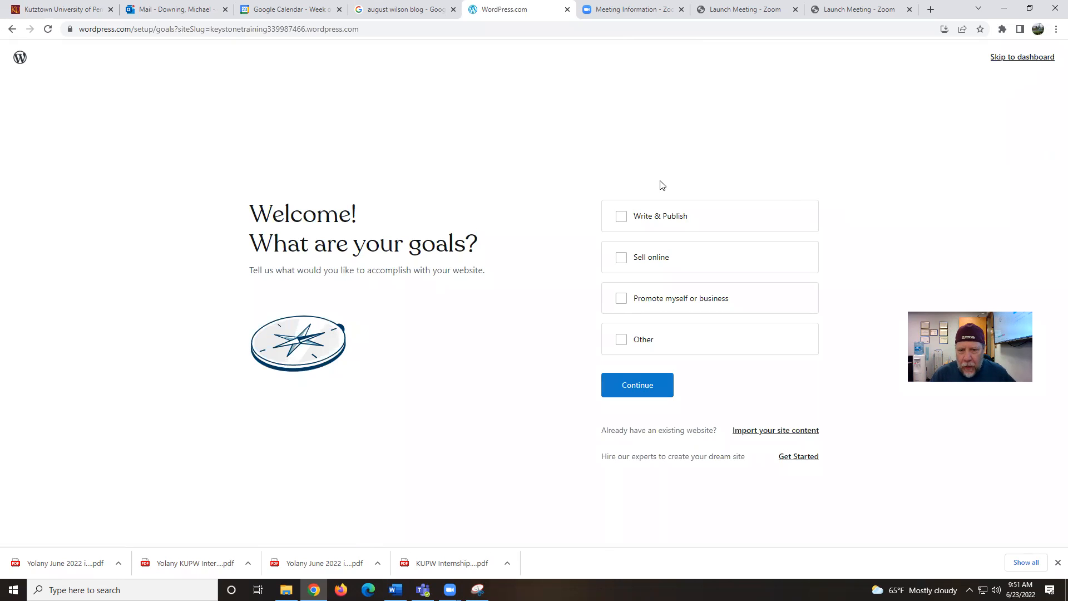
Tick Write & Publish as the site's goal and continue
left_click(621, 217)
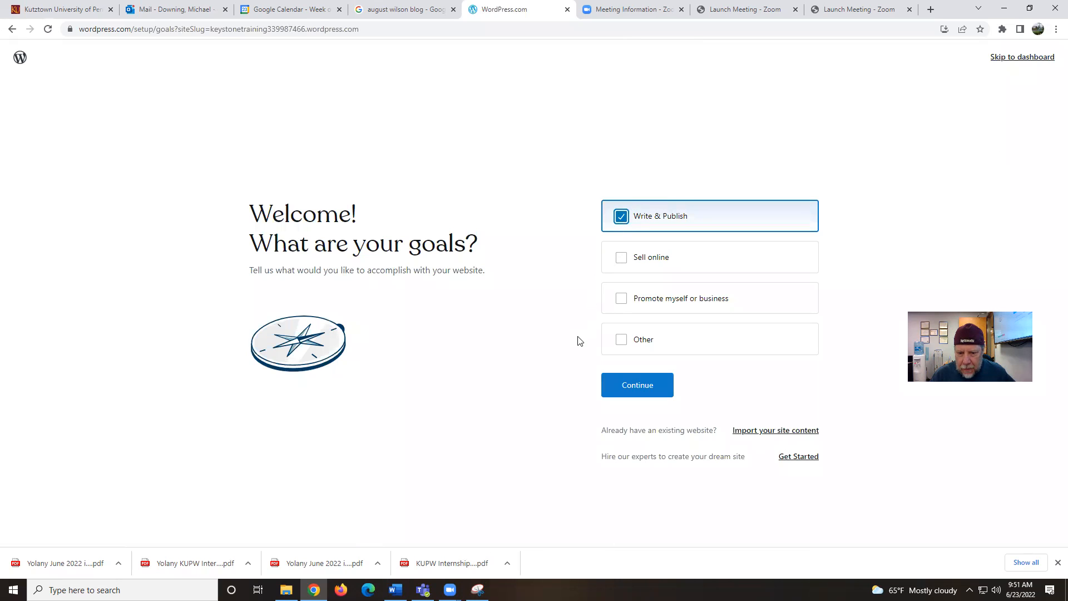
left_click(612, 391)
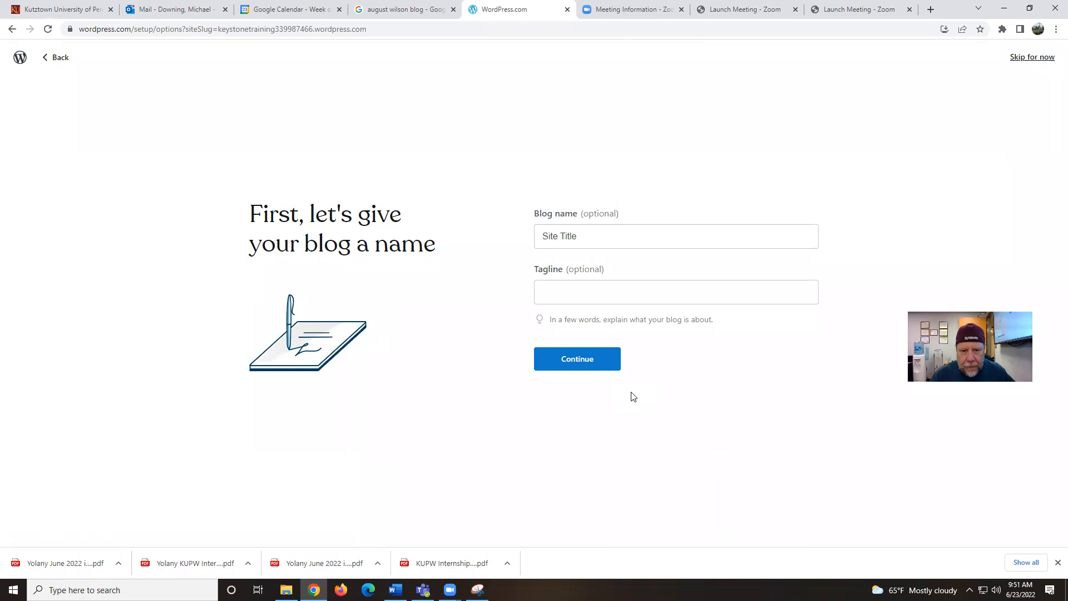
Enter blog name 'Kutztown Keystone Training' and tagline 'Helping students achieve their publishing goals', then submit
left_click_drag(620, 236, 509, 231)
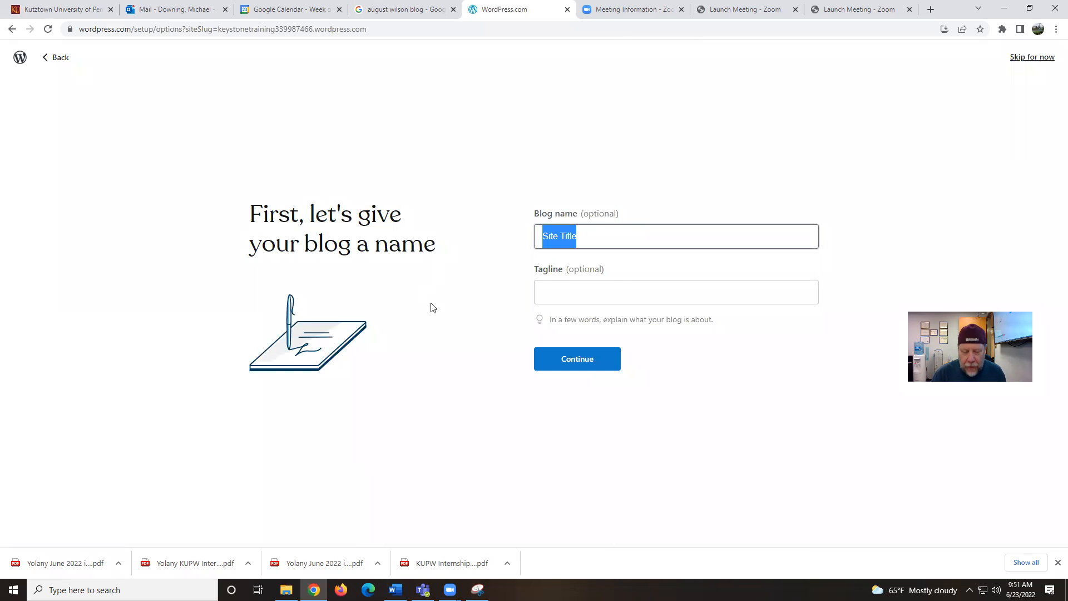
type("K")
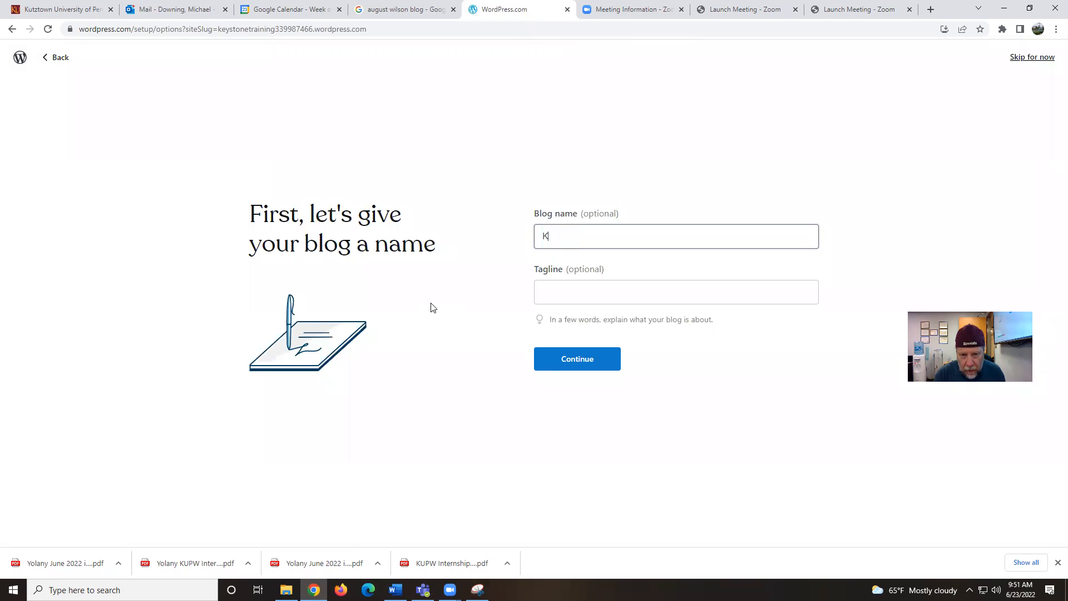
type("Ututztown ")
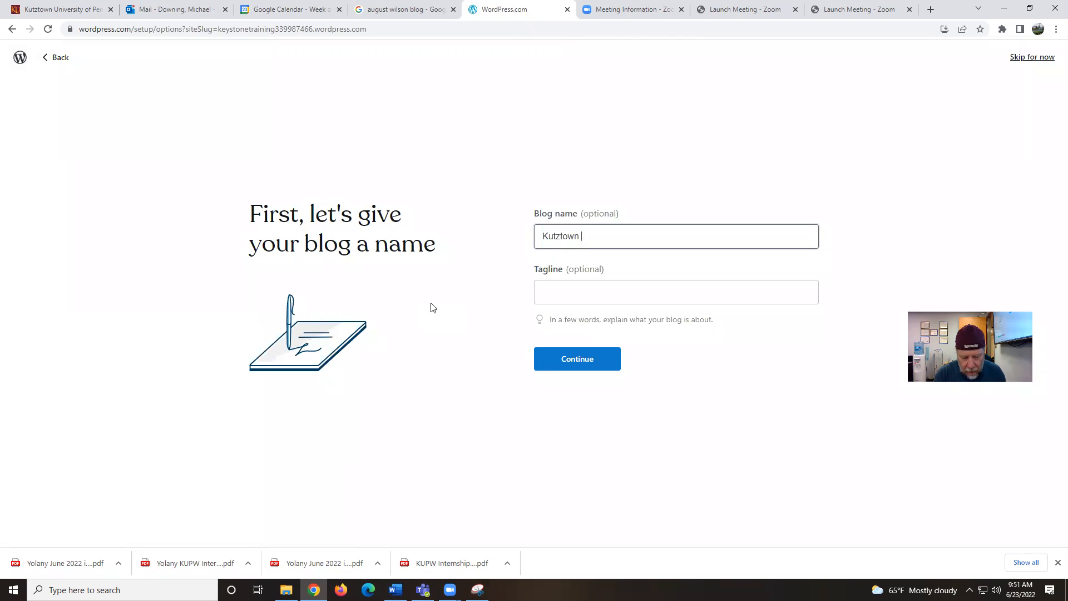
type("Keystone Training")
left_click(564, 286)
type("Helping ")
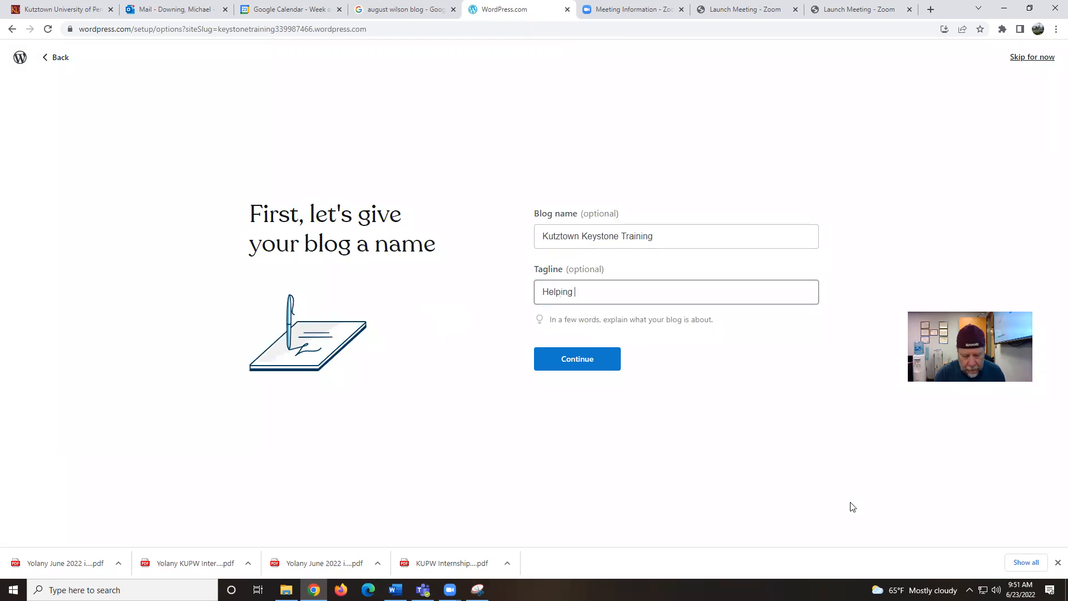
type("student")
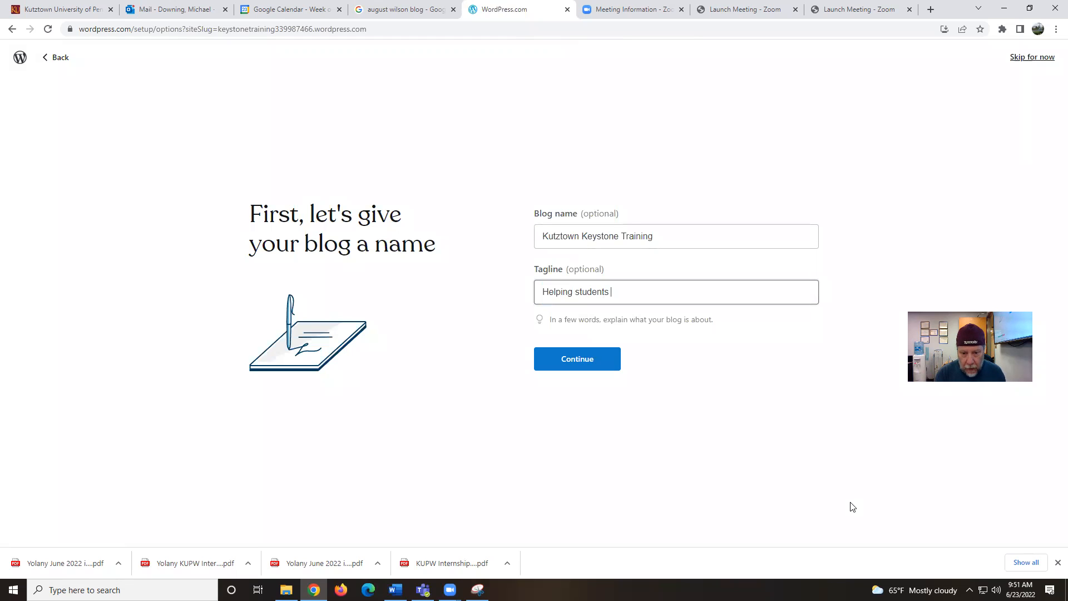
type("achieve ")
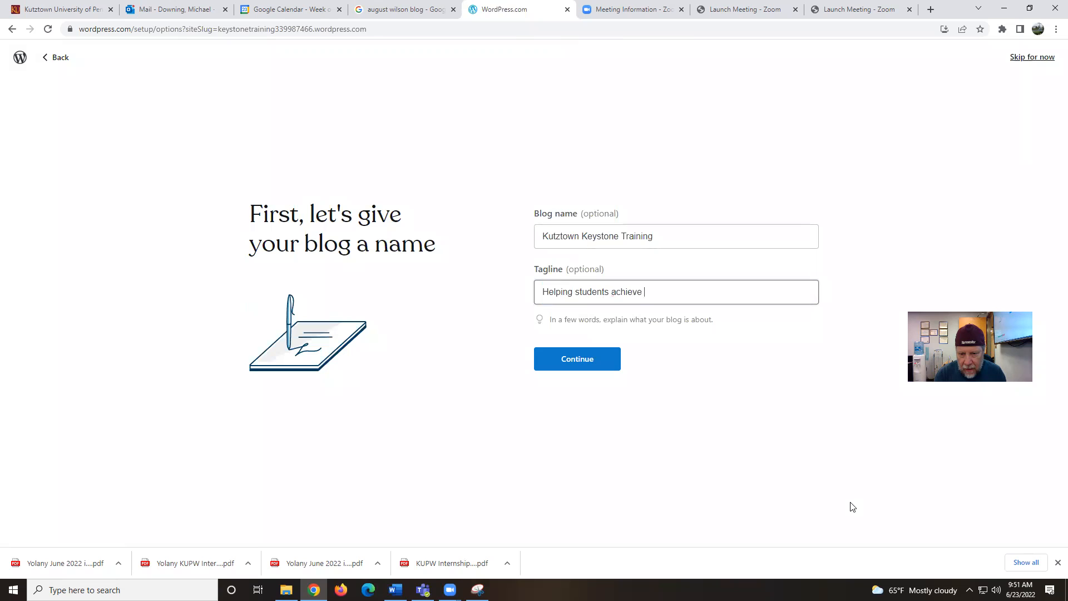
type("their ")
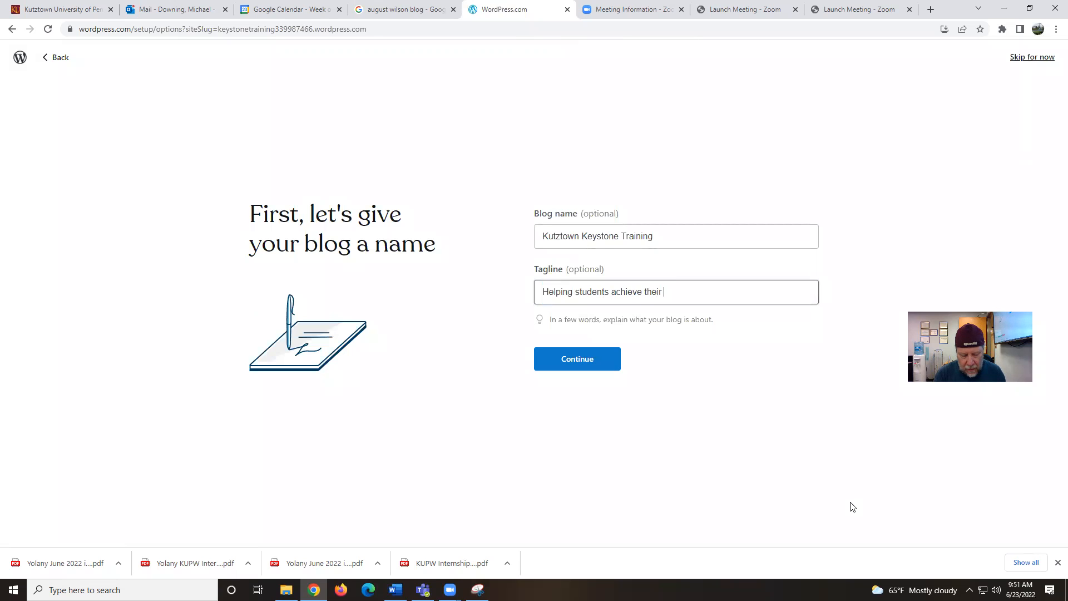
type("publishi")
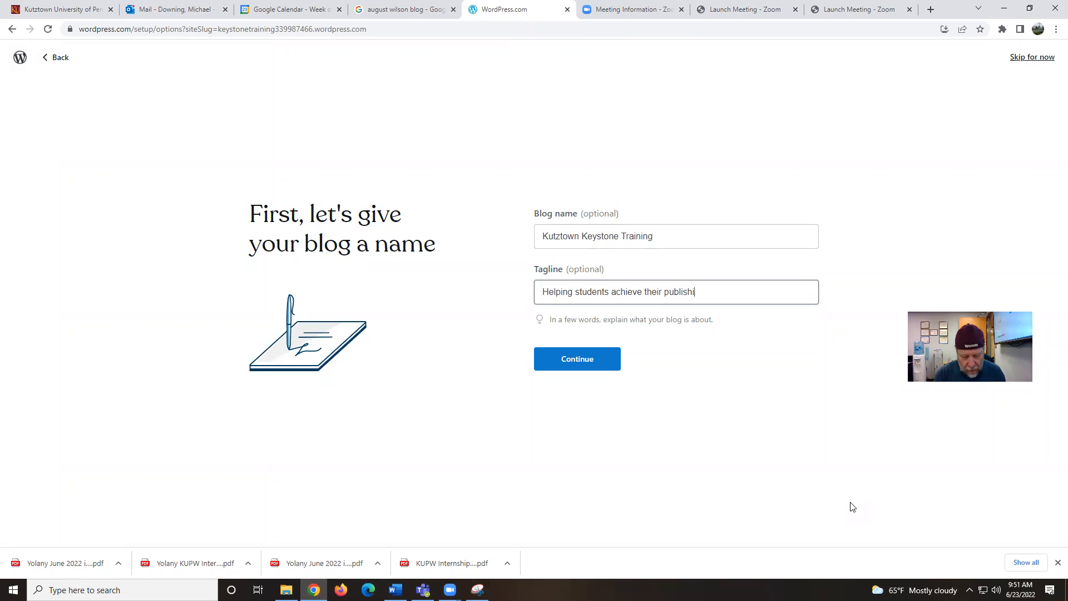
type("ng goals")
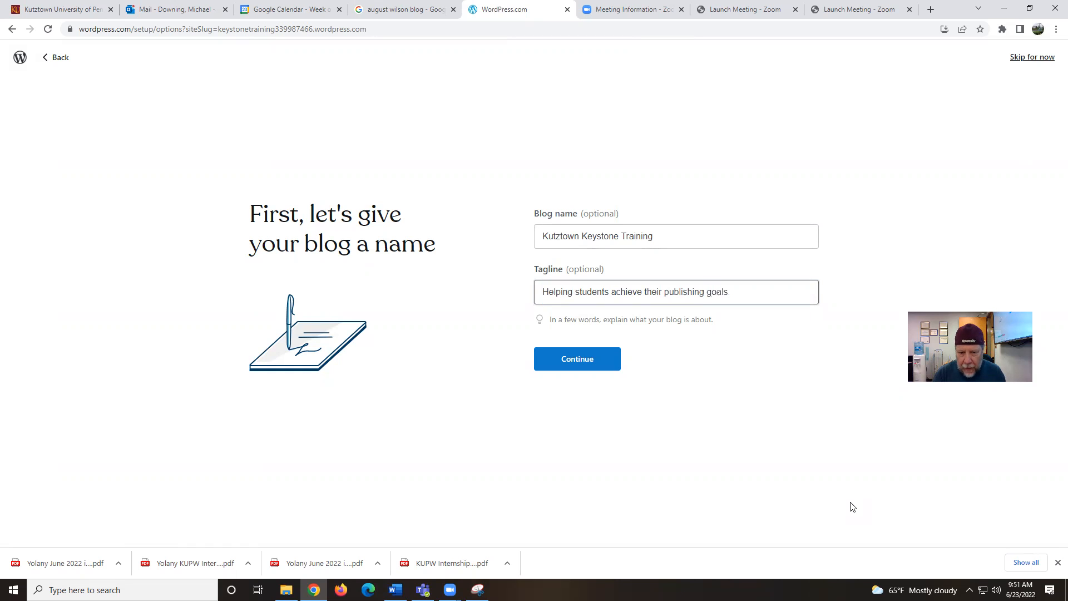
left_click(567, 364)
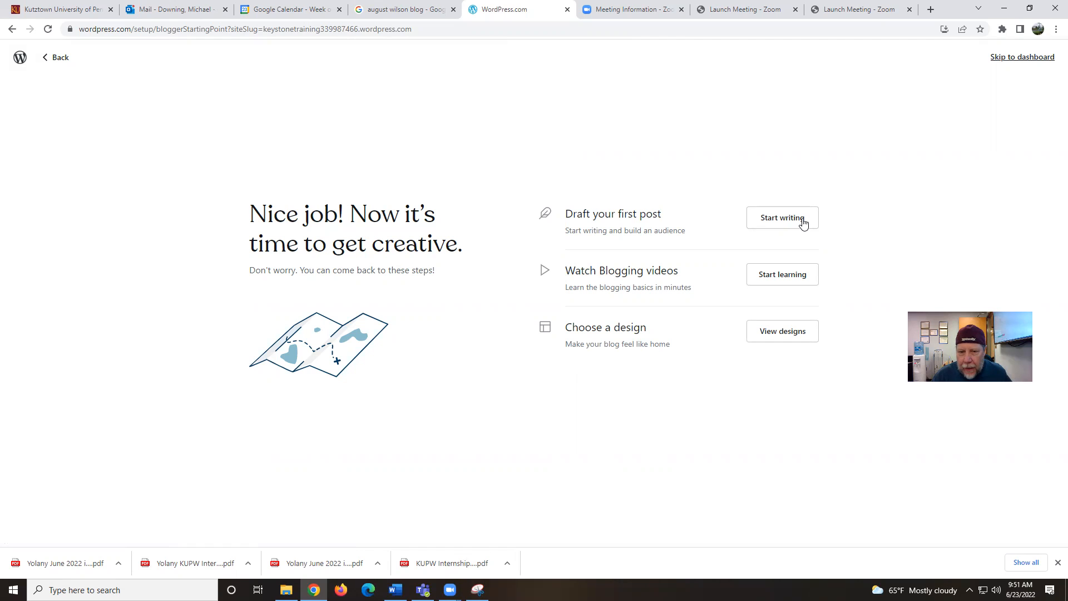
left_click(795, 332)
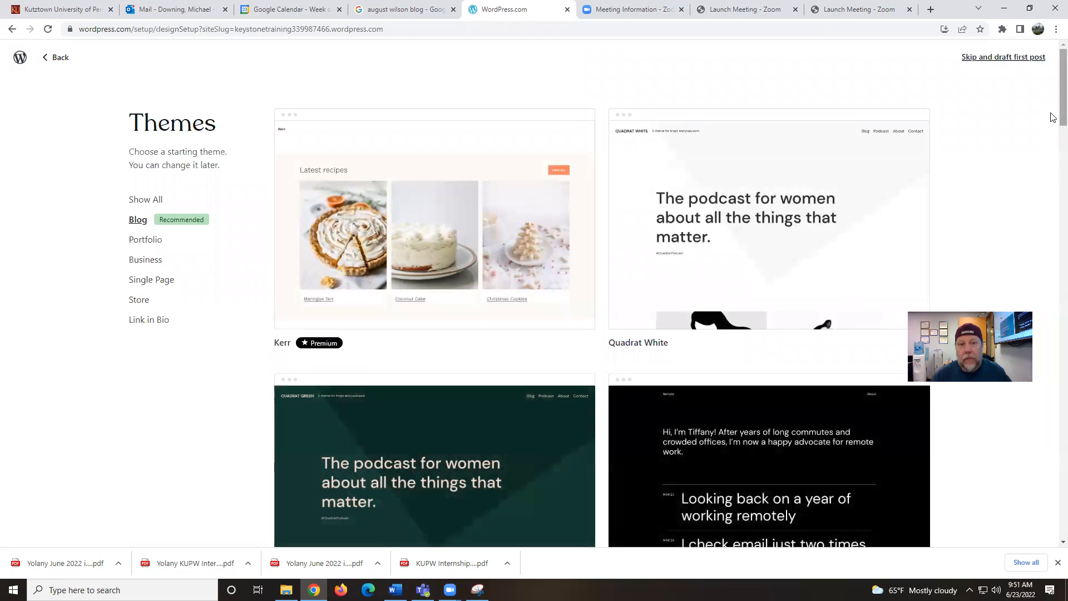
scroll(1053, 117, "down", 5)
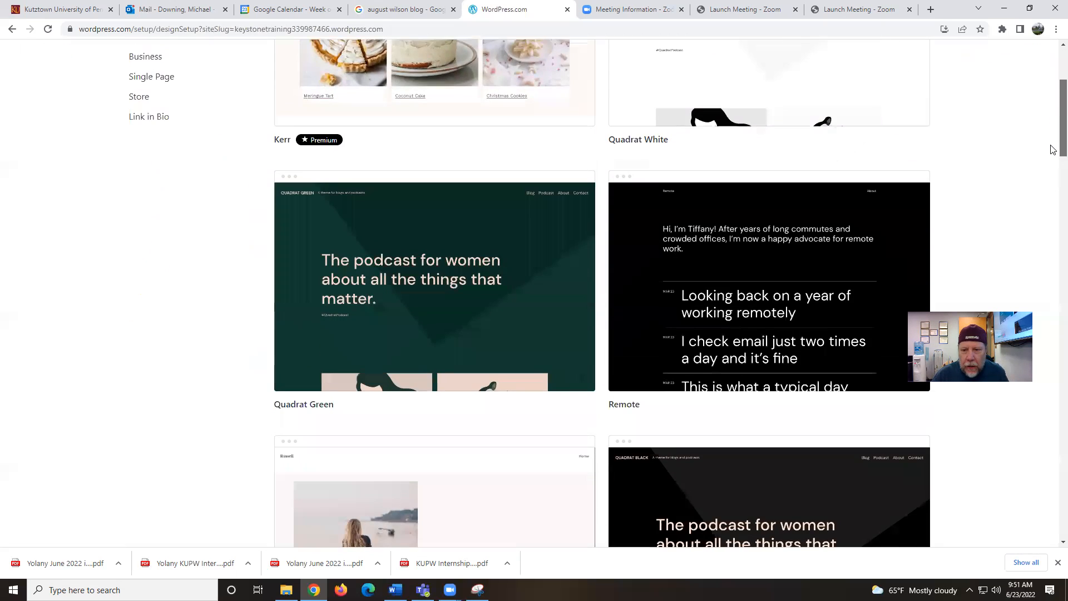
scroll(1053, 163, "down", 7)
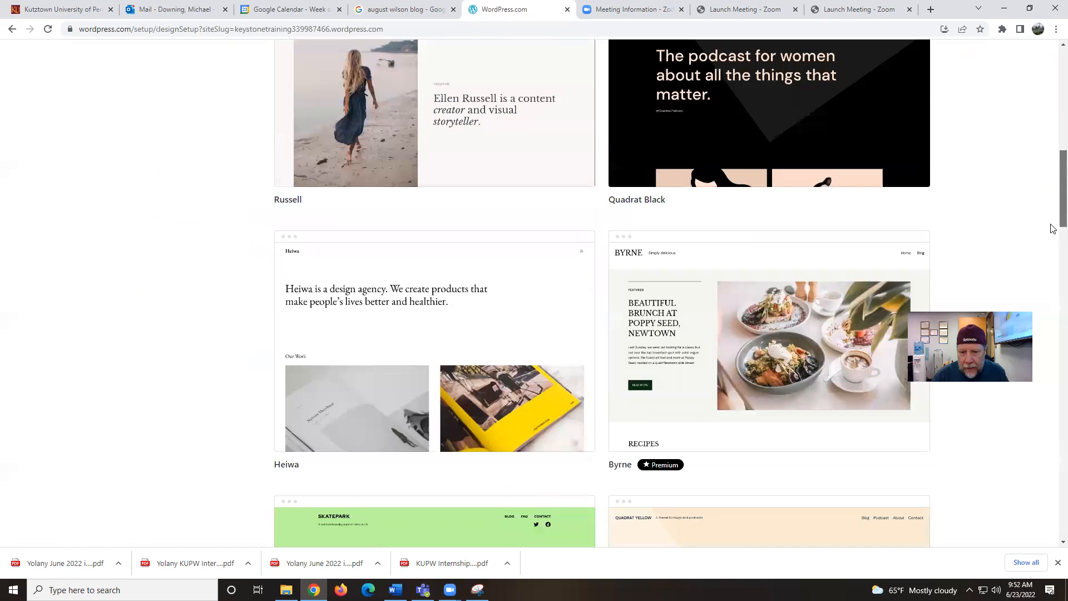
scroll(1053, 234, "down", 3)
mouse_move(591, 273)
mouse_move(659, 283)
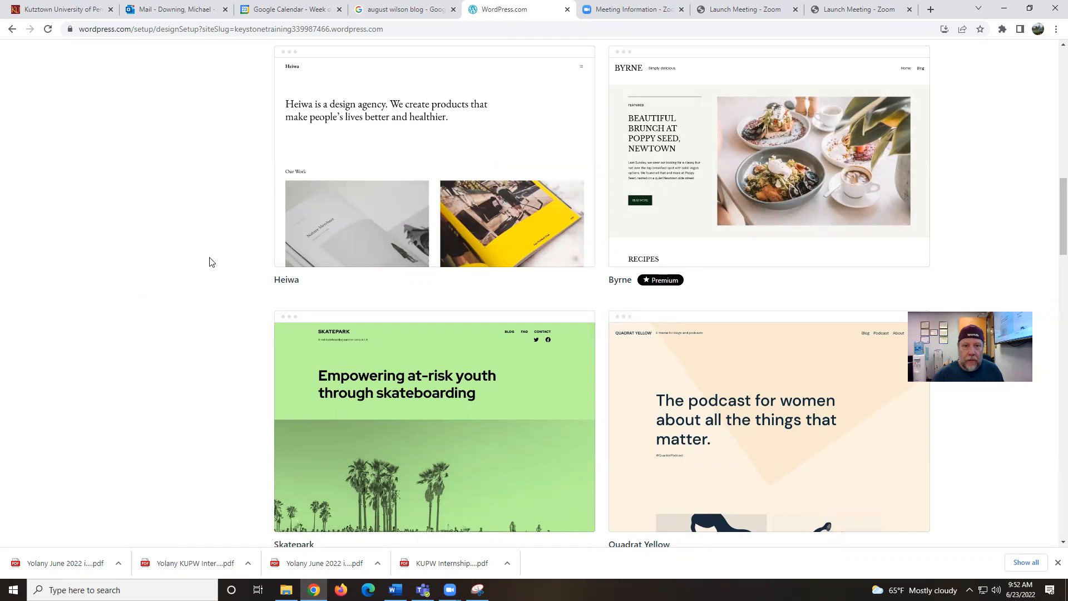
mouse_move(878, 375)
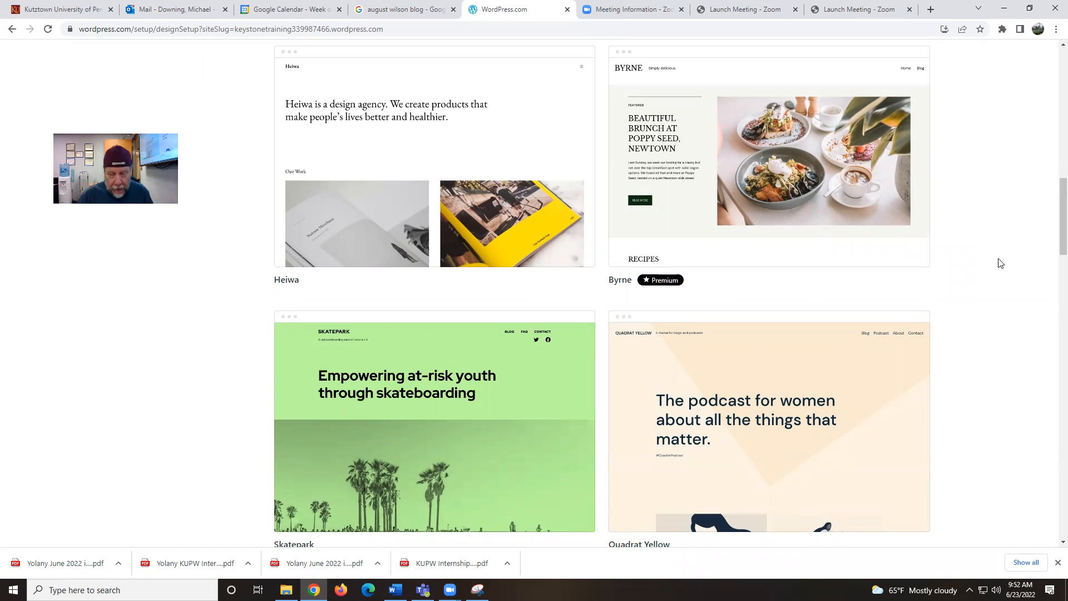
scroll(1004, 264, "down", 1)
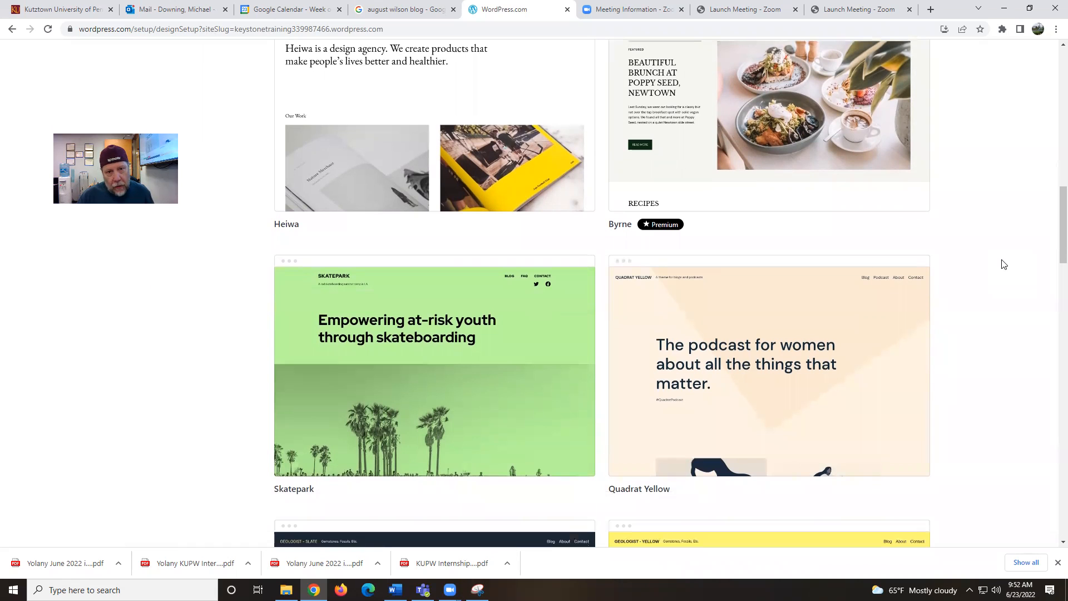
scroll(1004, 264, "down", 2)
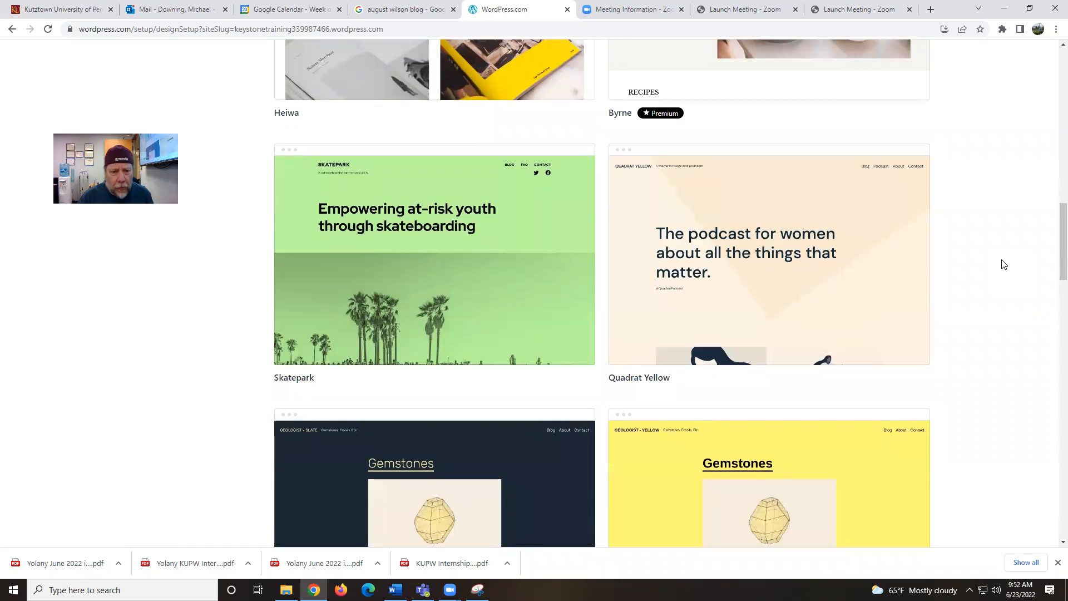
mouse_move(425, 273)
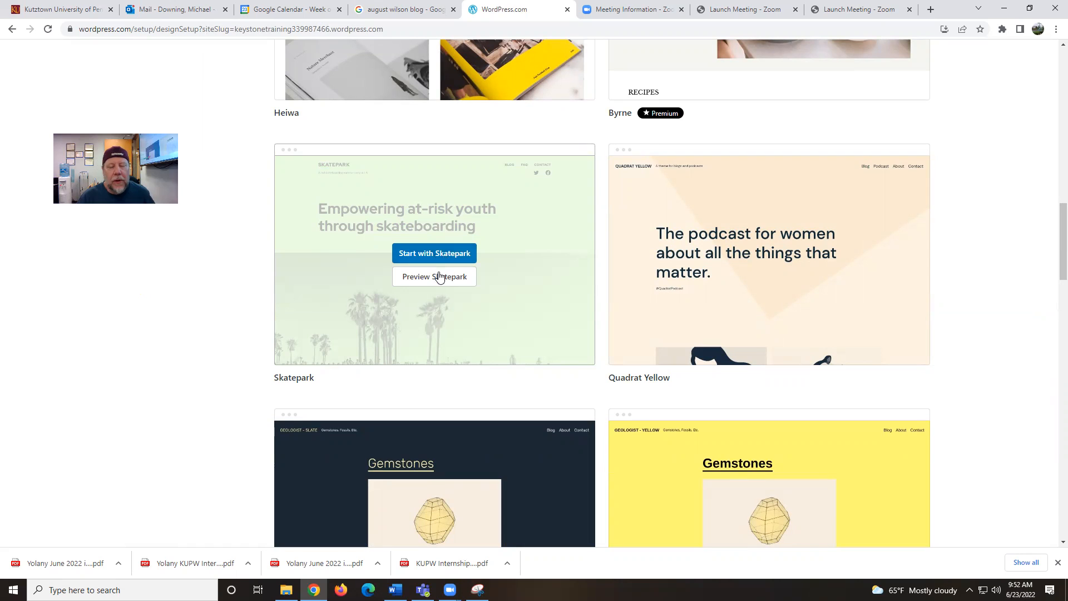
left_click(435, 253)
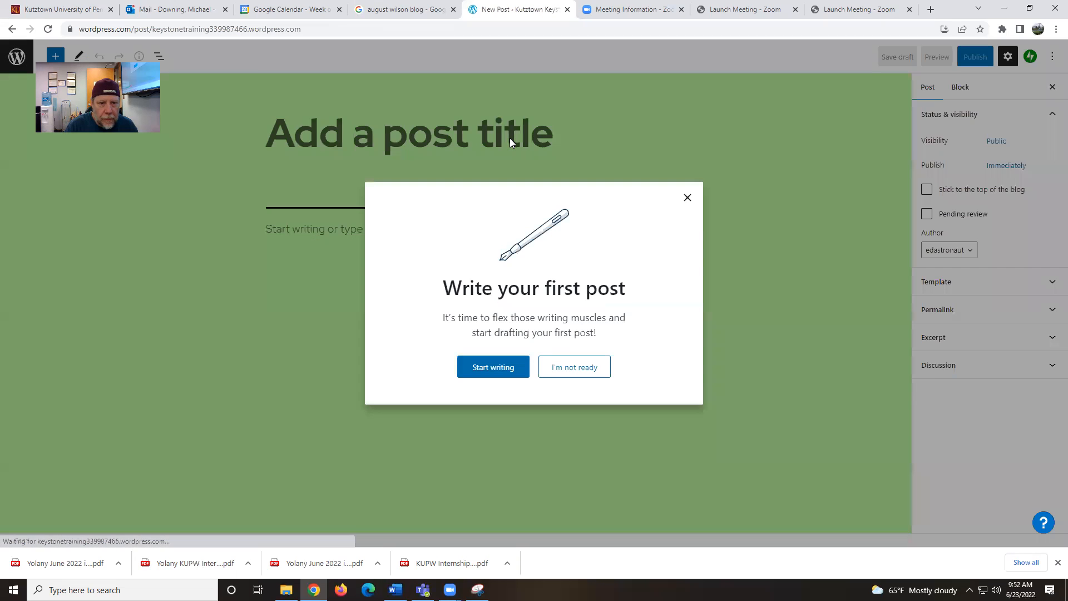
Title the post 'June 2022' and begin its body with 'Let's see how this goes...'
left_click(495, 368)
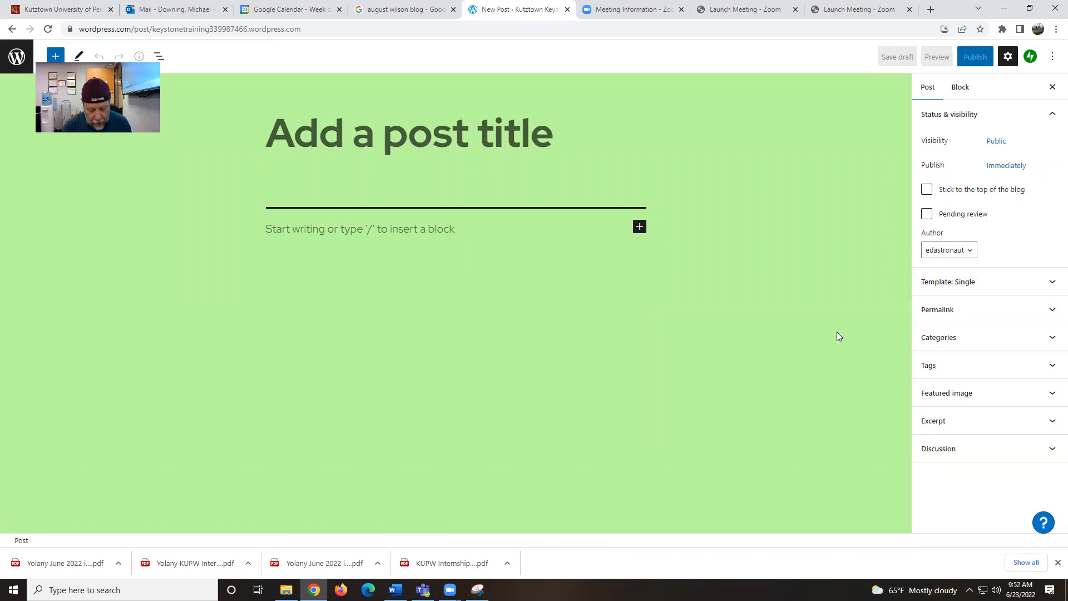
type("June 2022")
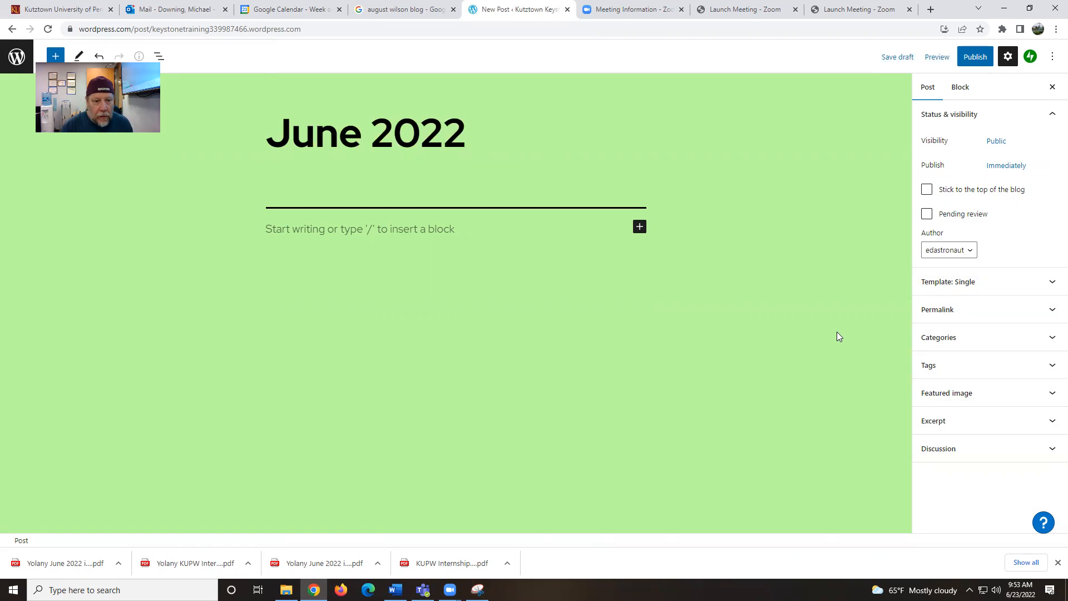
left_click(299, 237)
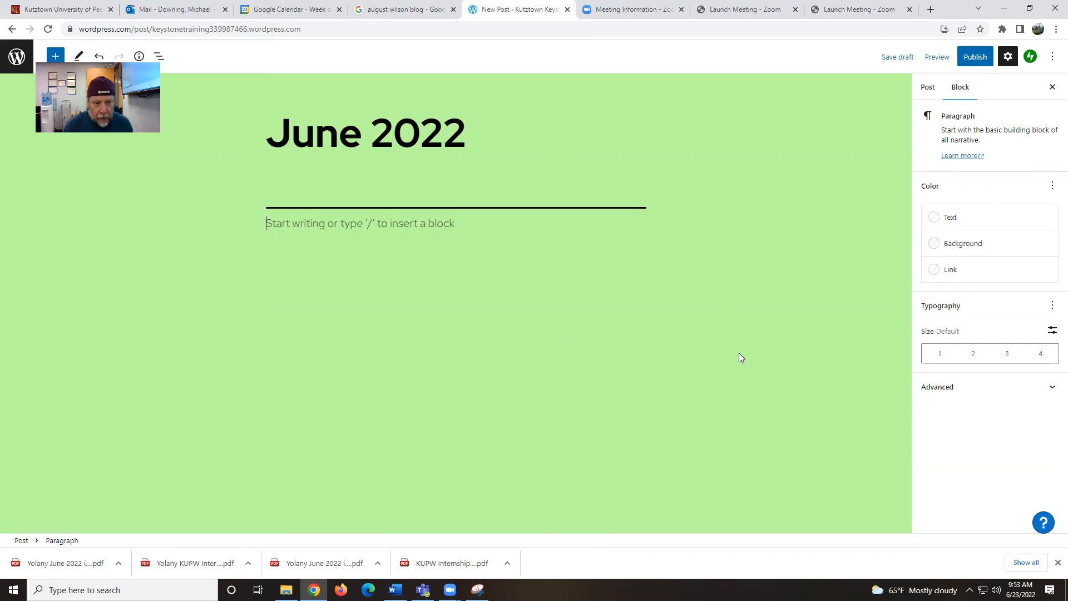
type("Let")
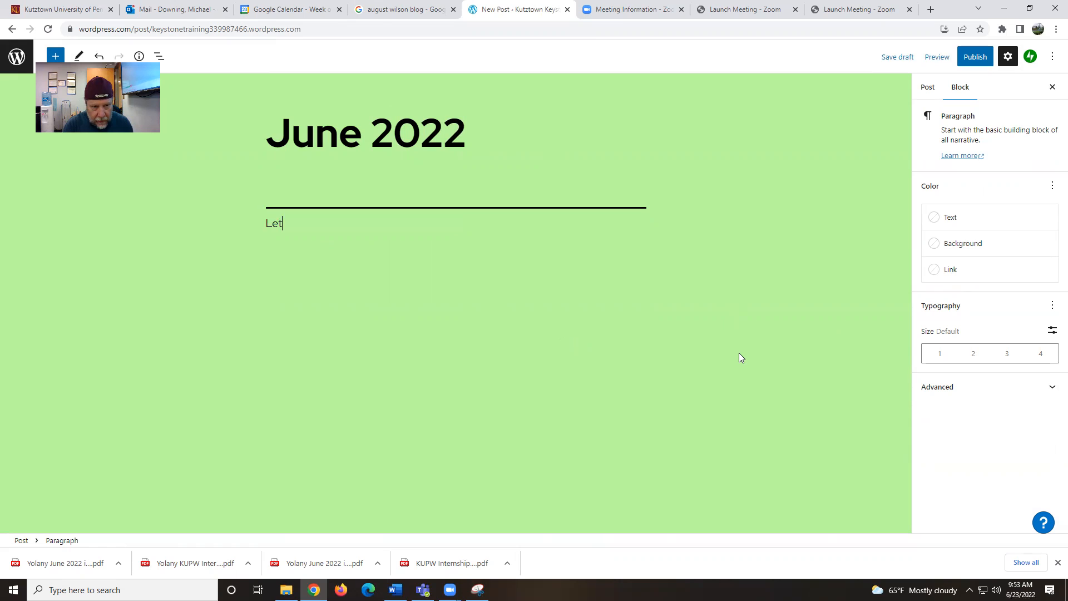
type("'s see how this goes...")
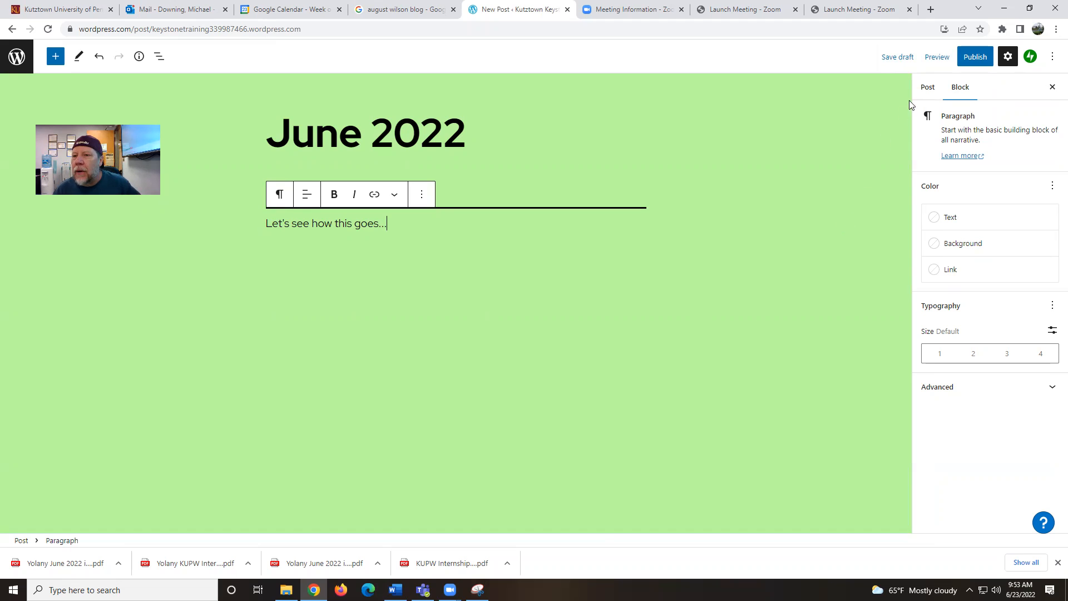
Publish the 'June 2022' post, confirming in the pre-publish panel
left_click(975, 58)
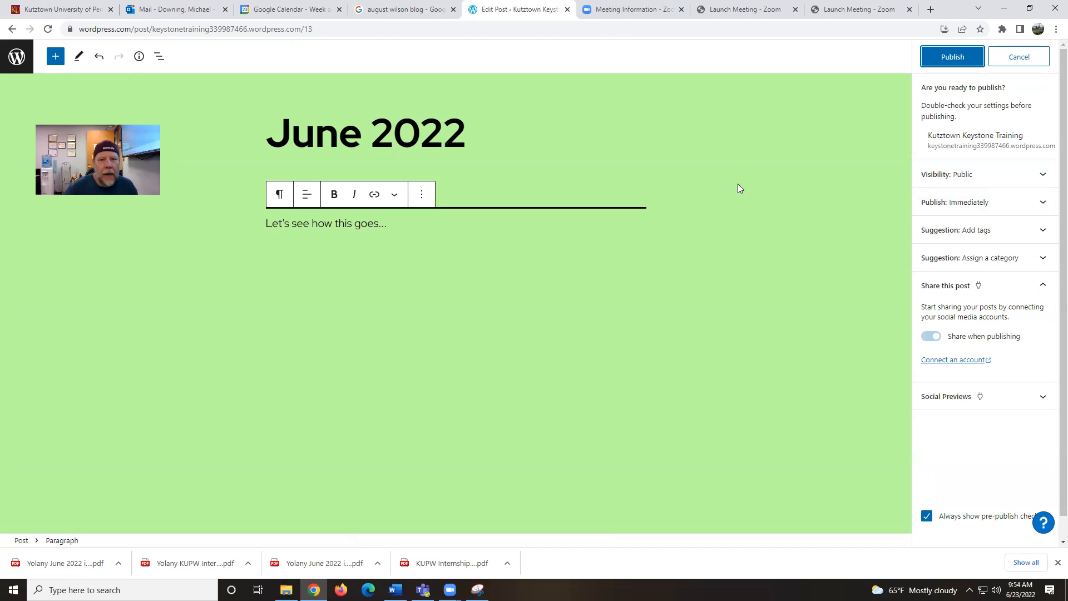
left_click(950, 51)
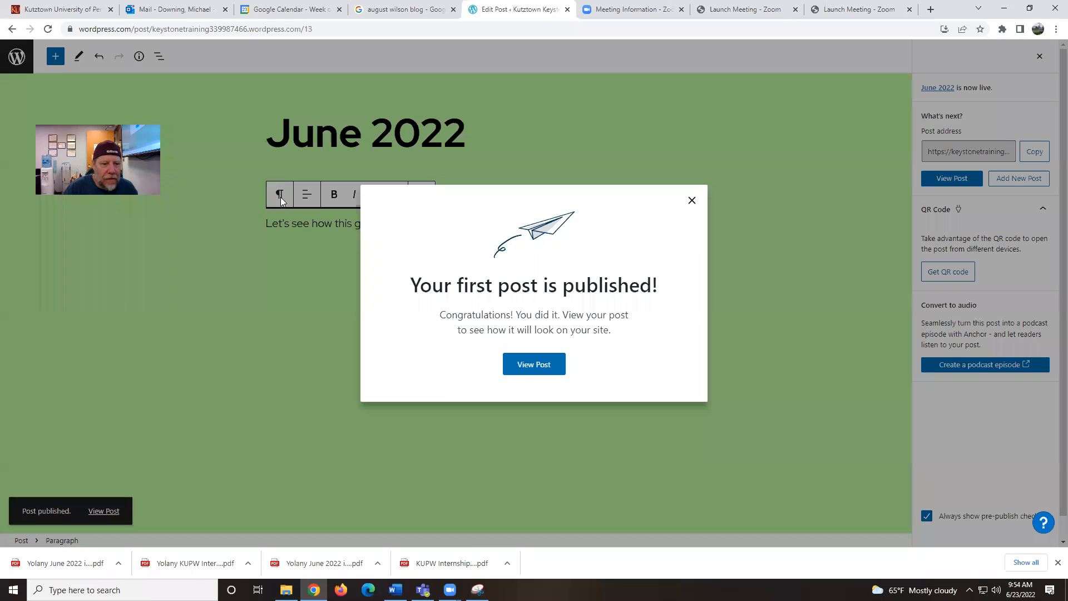
View the live 'June 2022' post, scroll through it, then return to the My Home dashboard
left_click(525, 366)
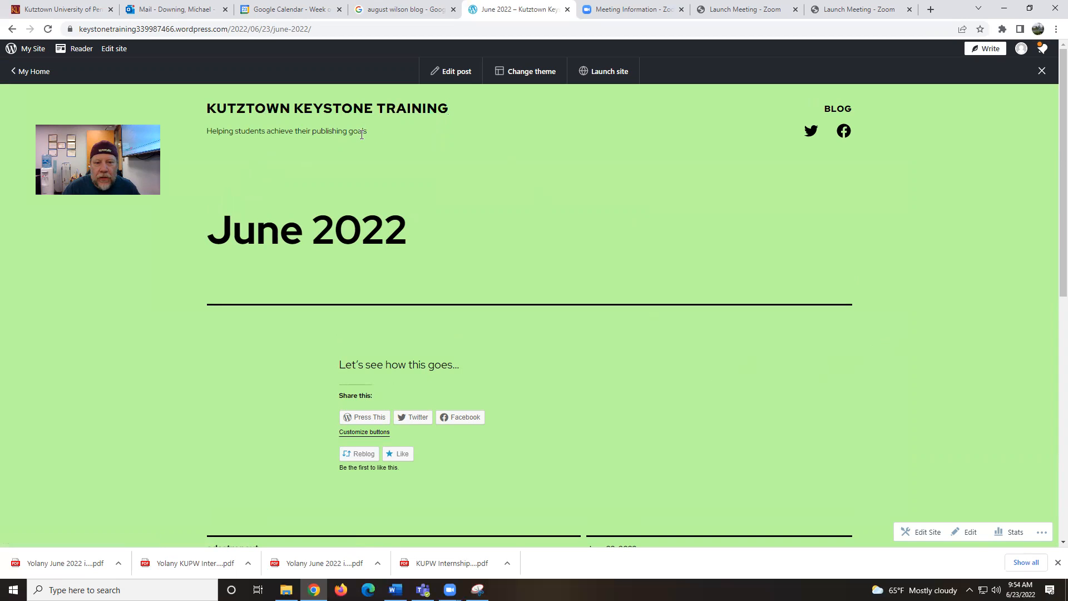
scroll(596, 360, "down", 1)
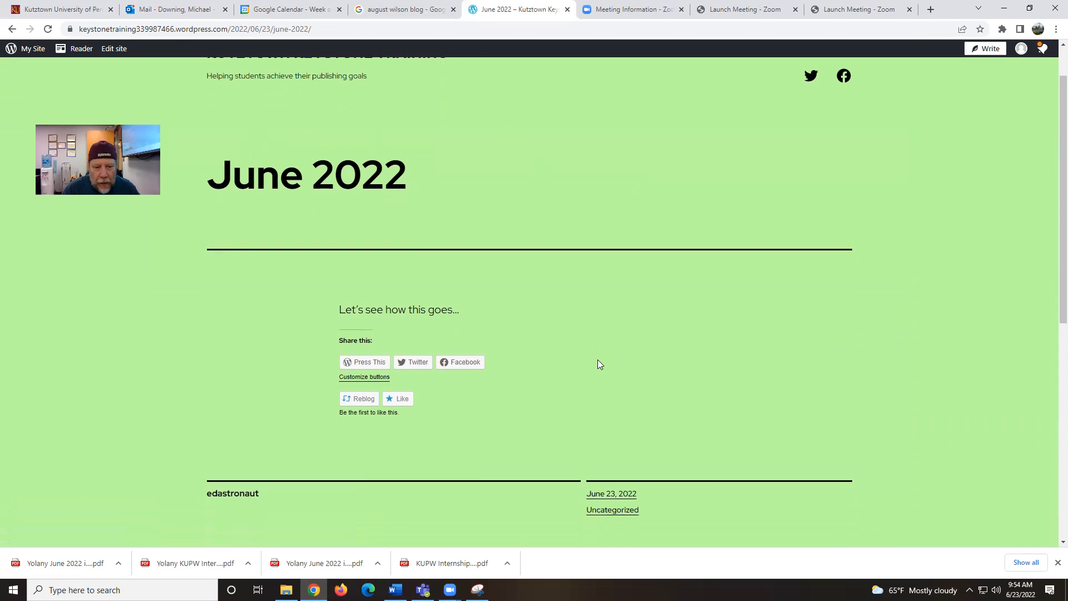
scroll(738, 314, "down", 2)
scroll(739, 317, "down", 1)
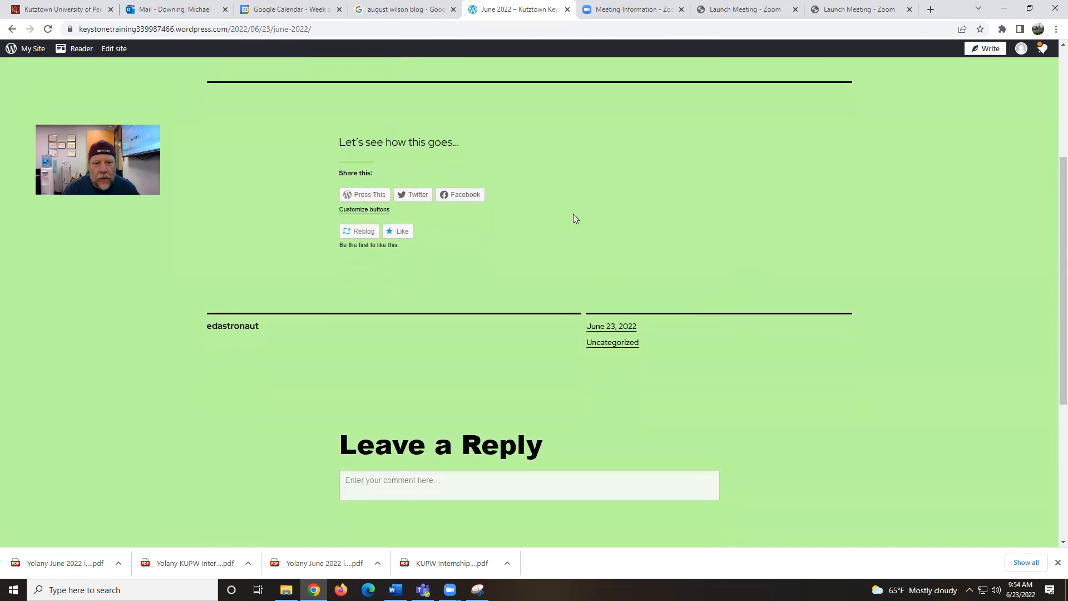
scroll(600, 261, "down", 2)
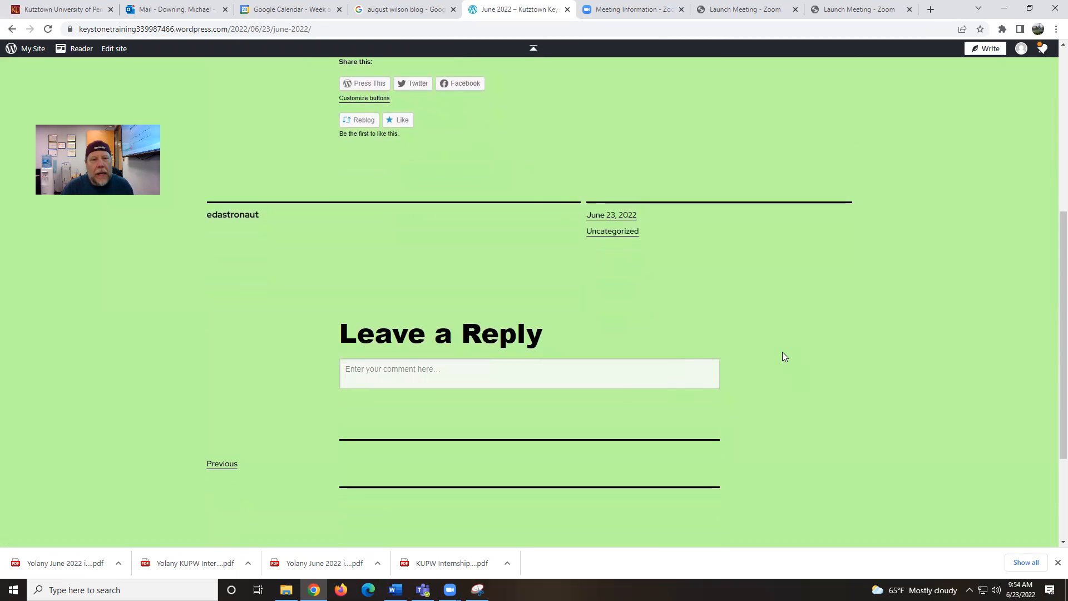
scroll(782, 351, "up", 6)
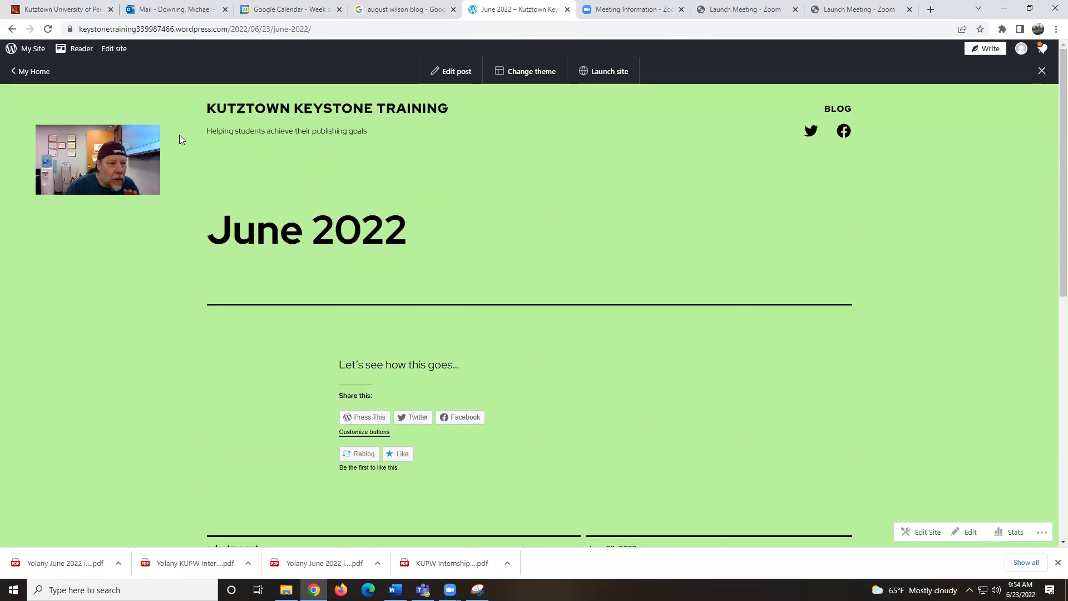
left_click(26, 49)
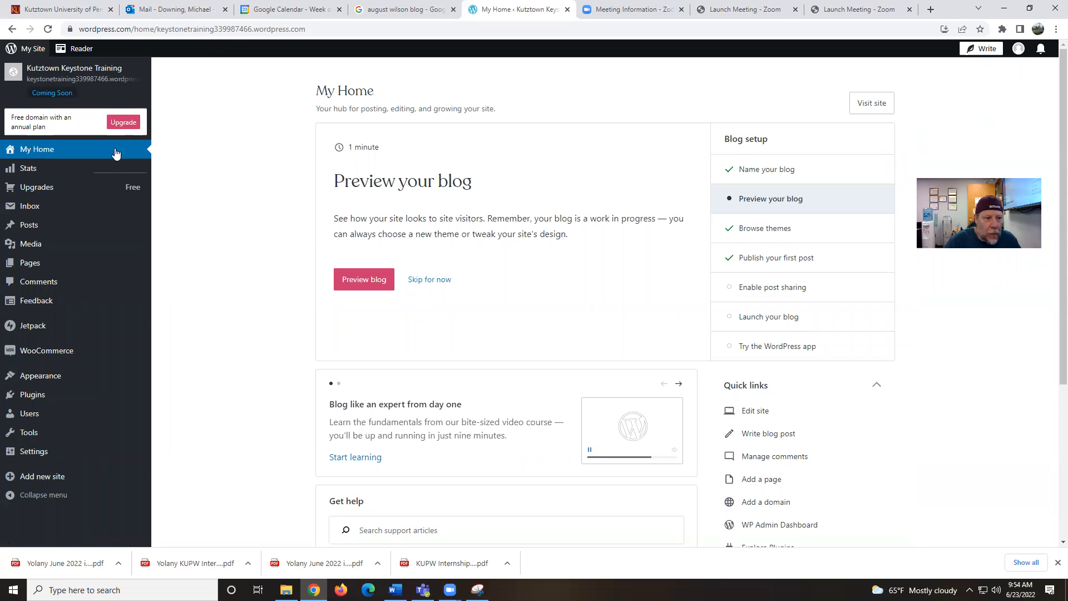
Open the site's Stats page, then go to the Pages list showing the published 'Blog' page
left_click(61, 174)
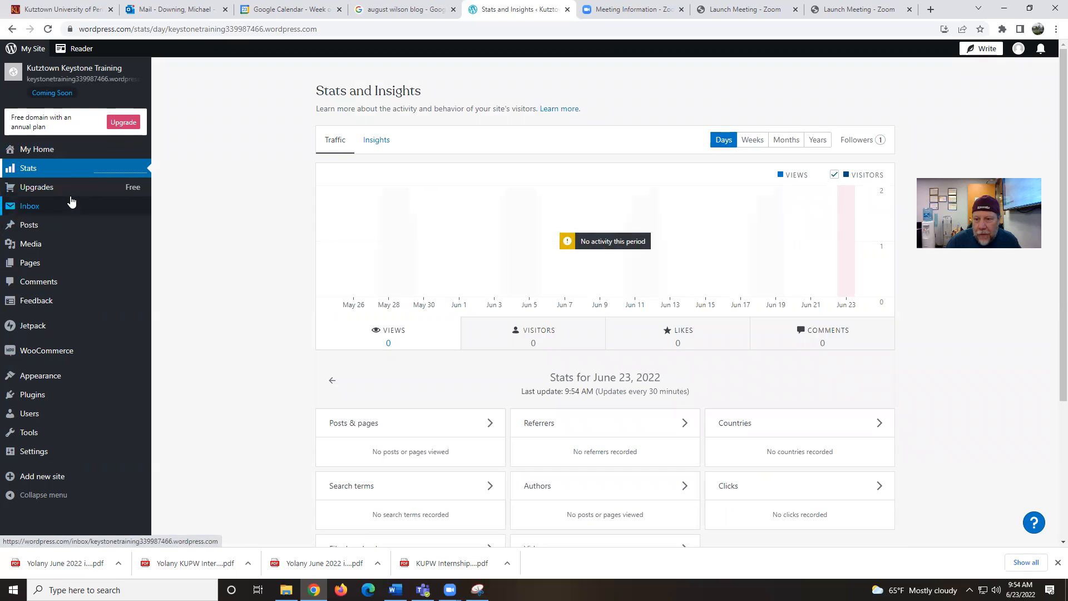
mouse_move(77, 190)
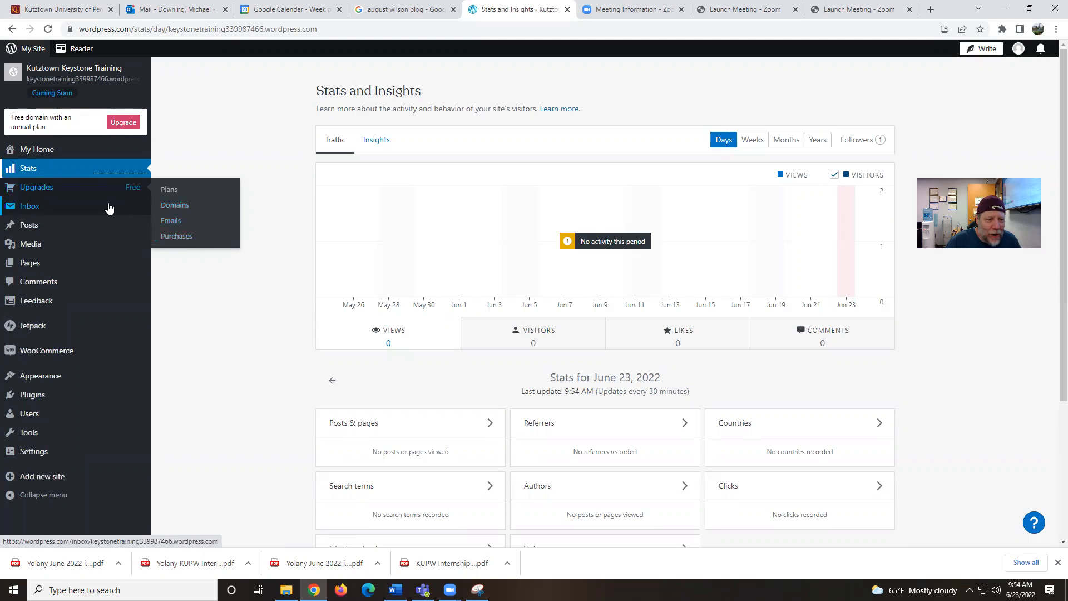
mouse_move(100, 224)
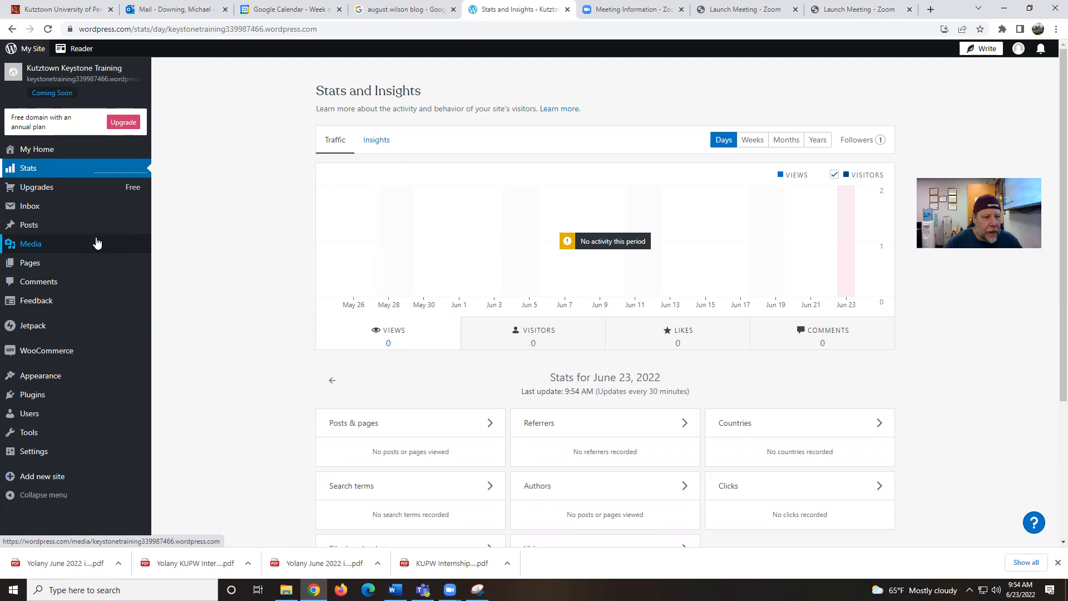
mouse_move(101, 272)
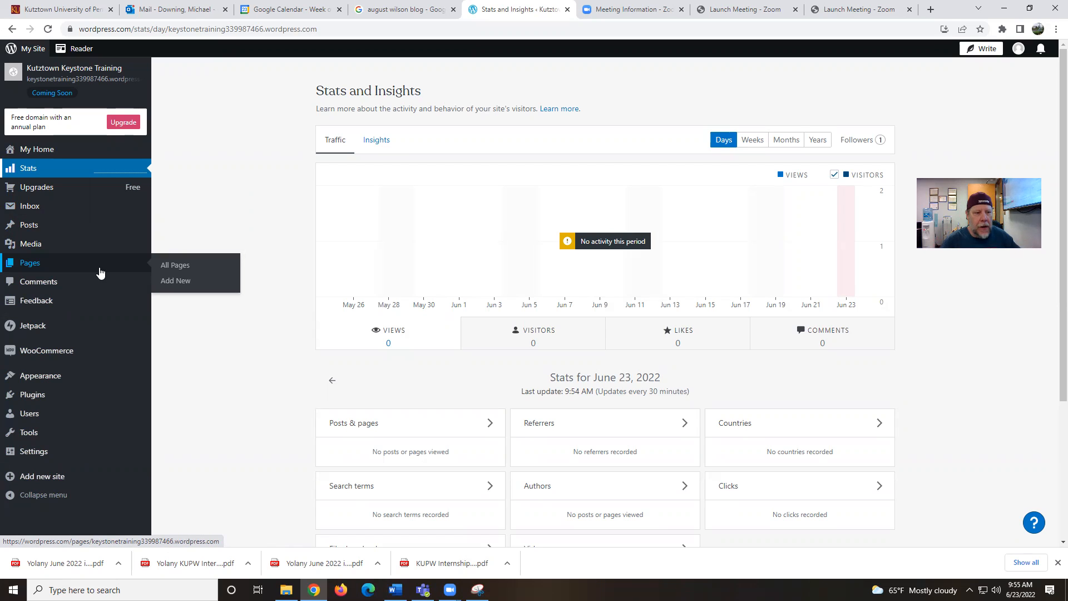
left_click(95, 271)
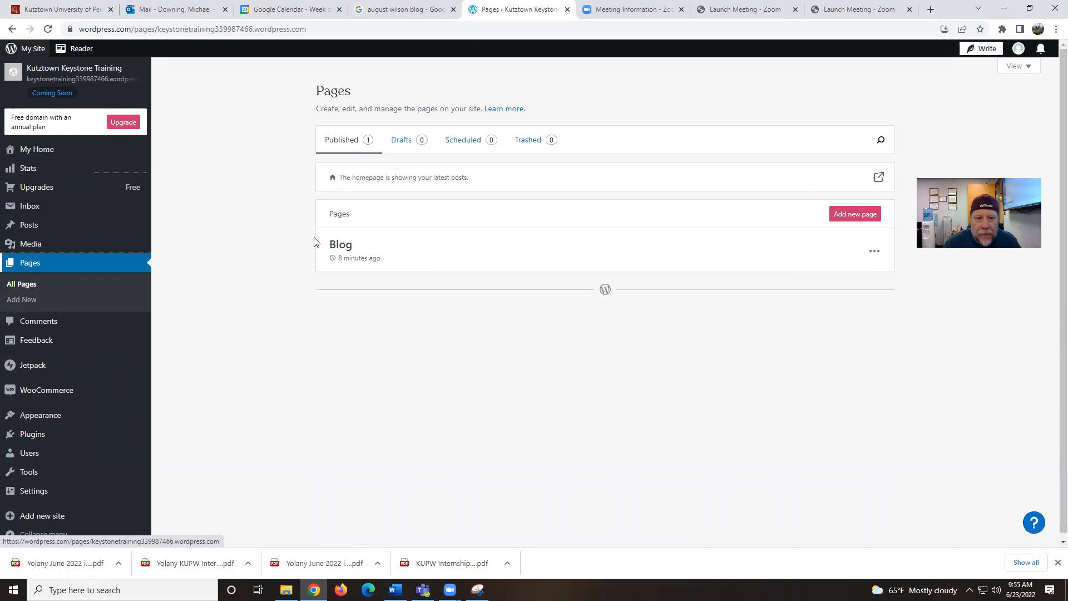
Add a new page and close the 'Add a page' layout picker to start blank
left_click(854, 215)
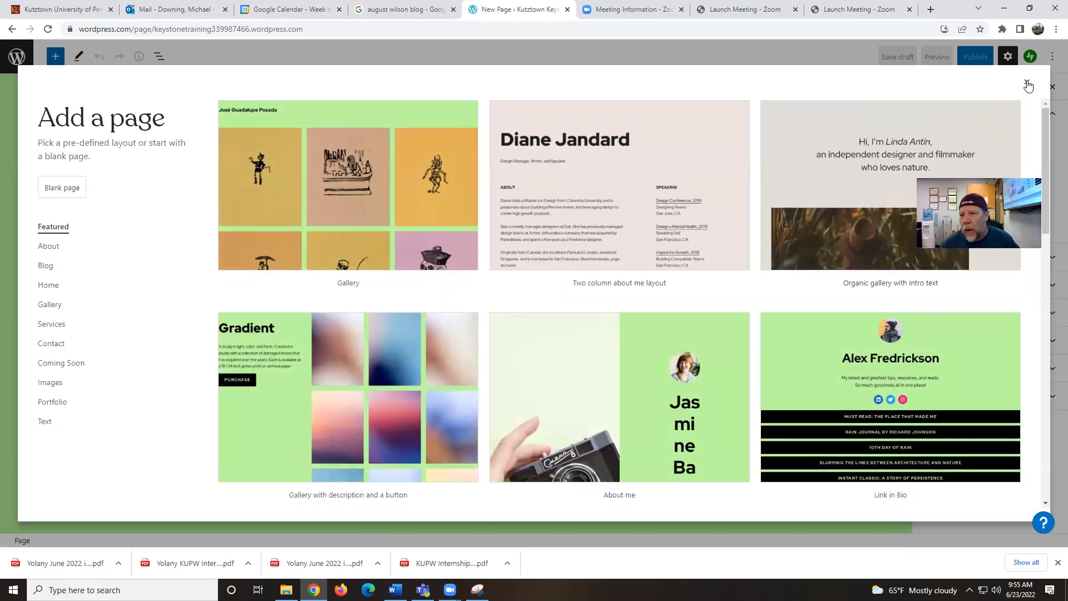
left_click(1026, 83)
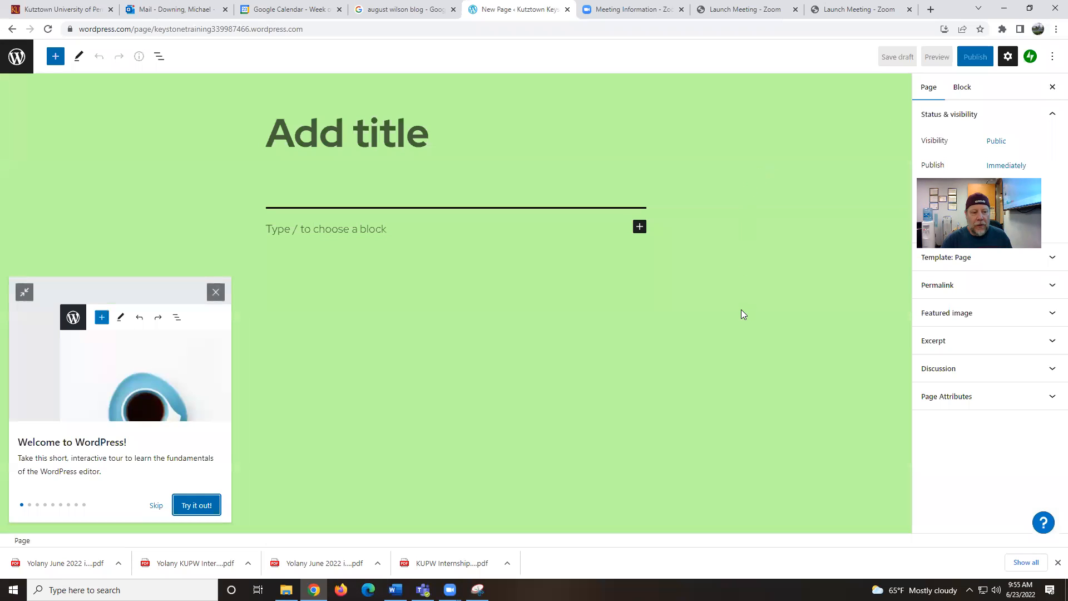